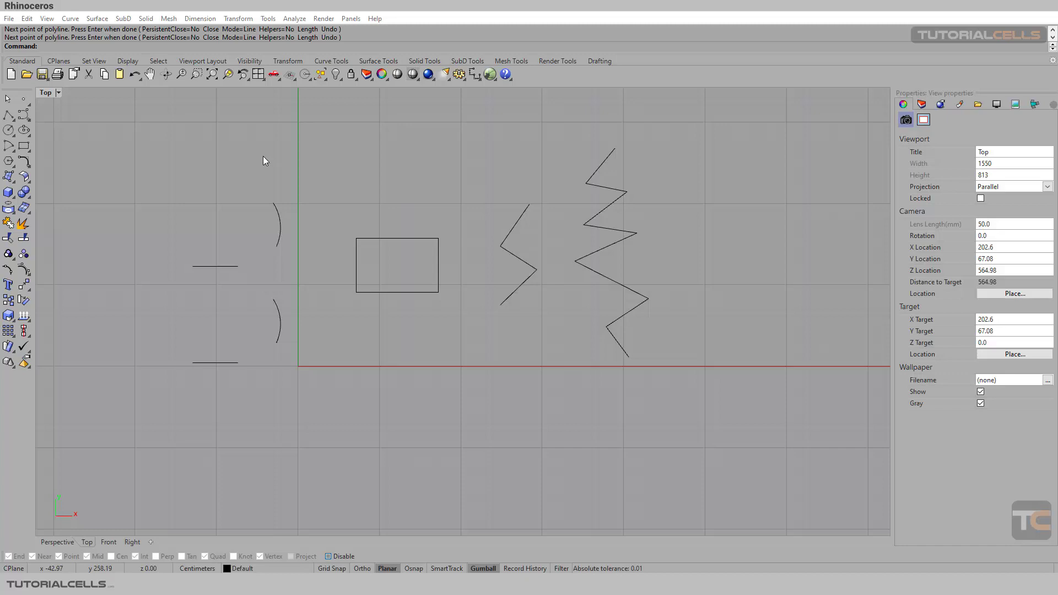
# - Tear off the Curve Tools flyout as a floating palette beside the Top view
pyautogui.click(31, 167)
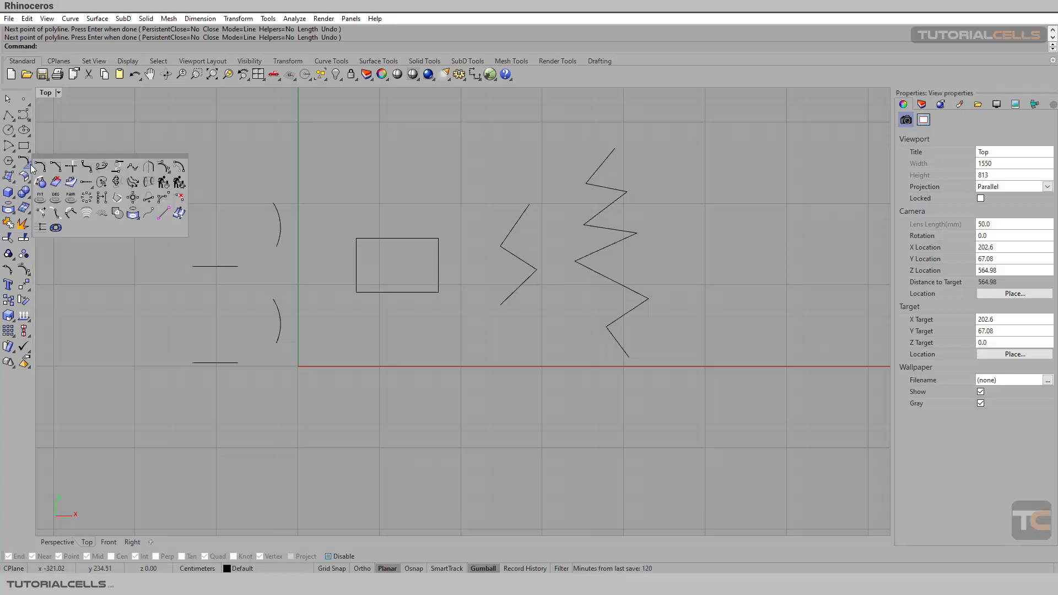
pyautogui.moveTo(43, 158); pyautogui.dragTo(66, 115)
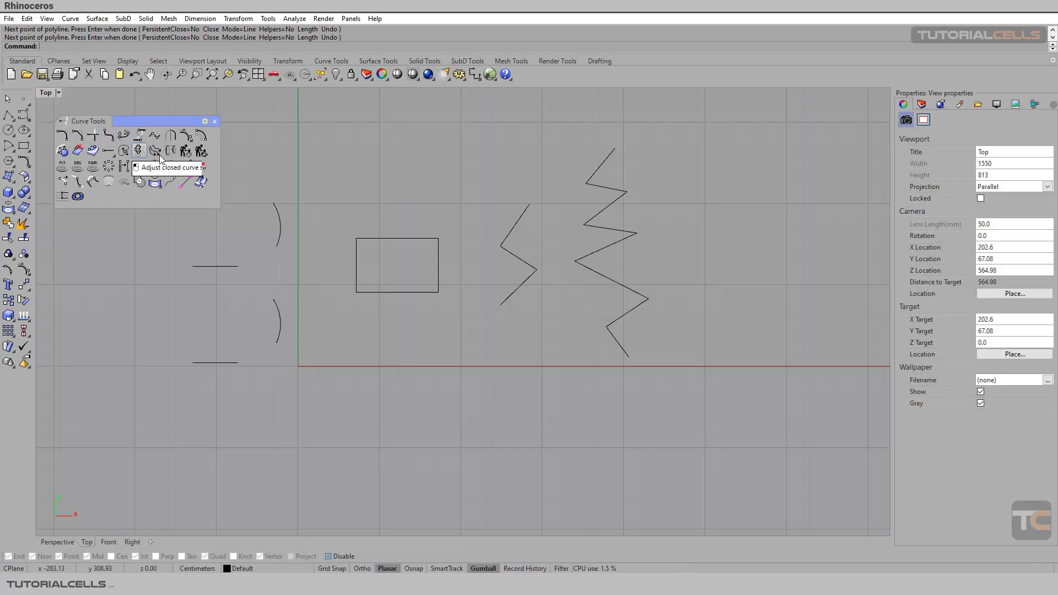
pyautogui.scroll(5, 397, 247)
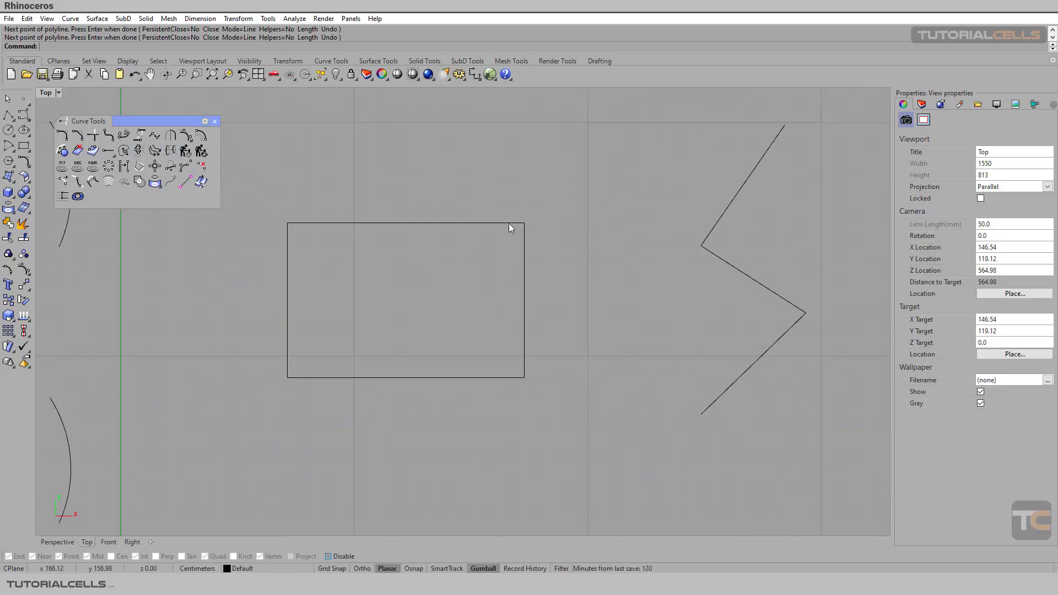
pyautogui.click(64, 138)
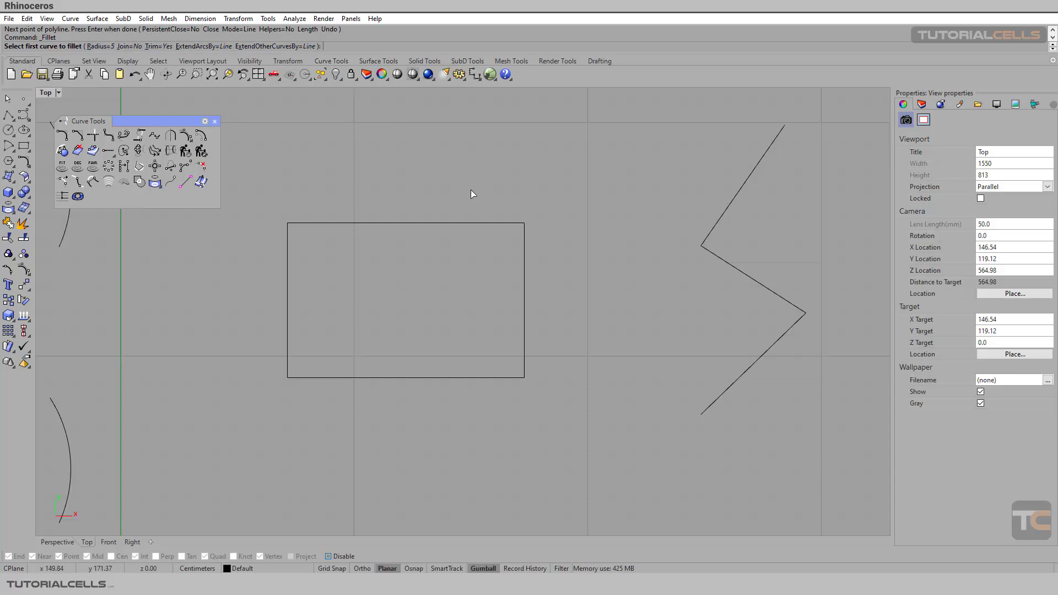
pyautogui.click(506, 224)
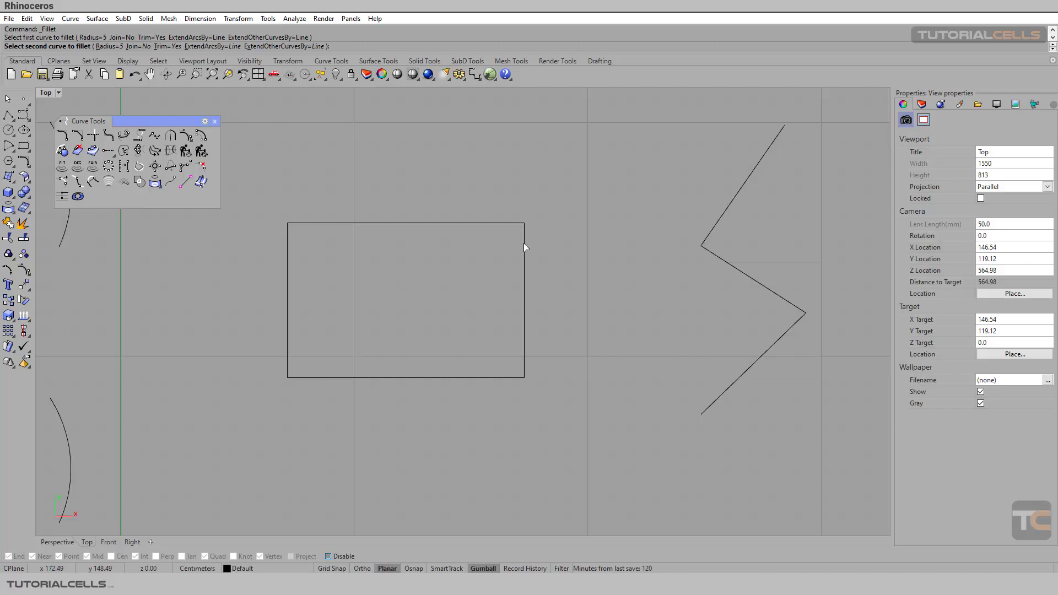
pyautogui.click(524, 244)
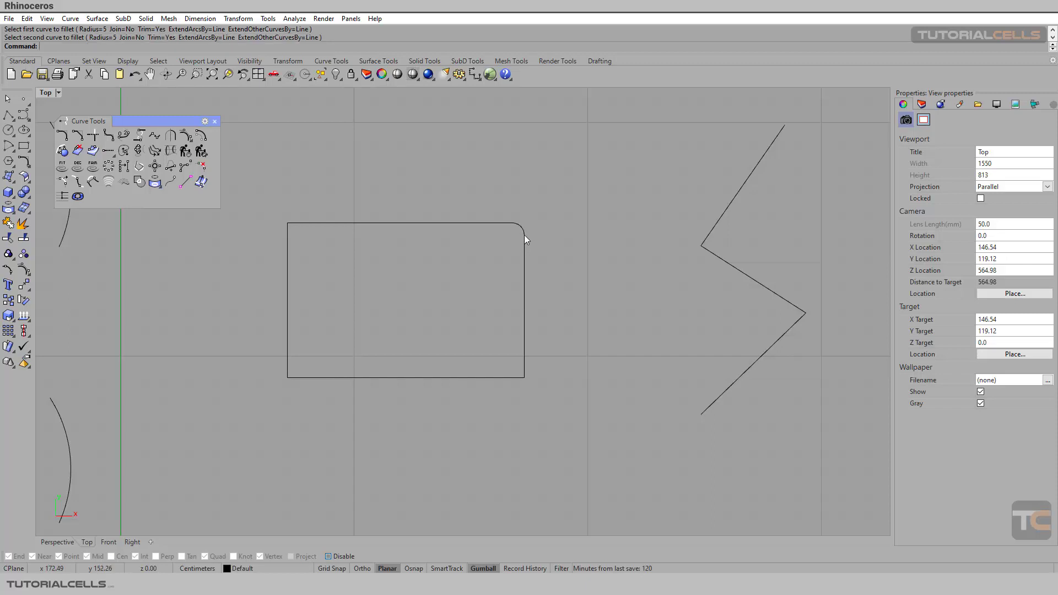
pyautogui.scroll(5, 517, 230)
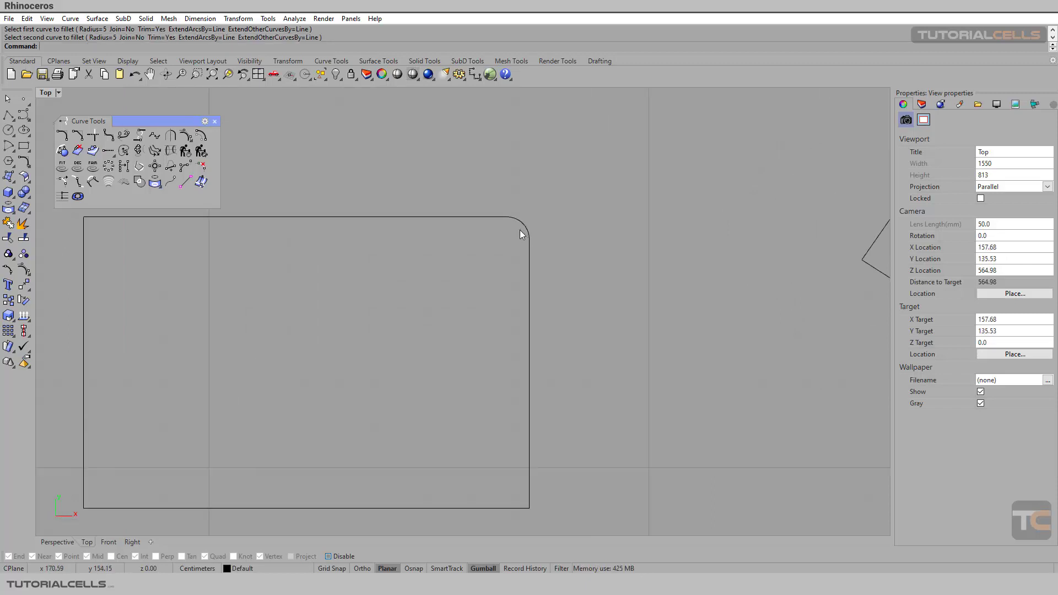
pyautogui.click(521, 228)
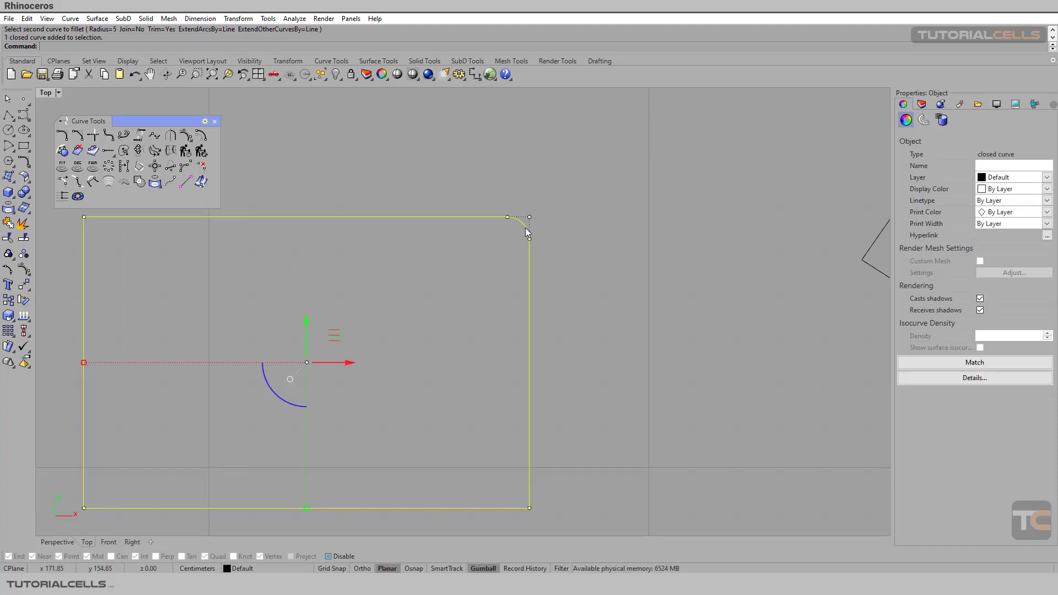
pyautogui.scroll(-5, 468, 217)
pyautogui.hotkey('ctrl', 'z')
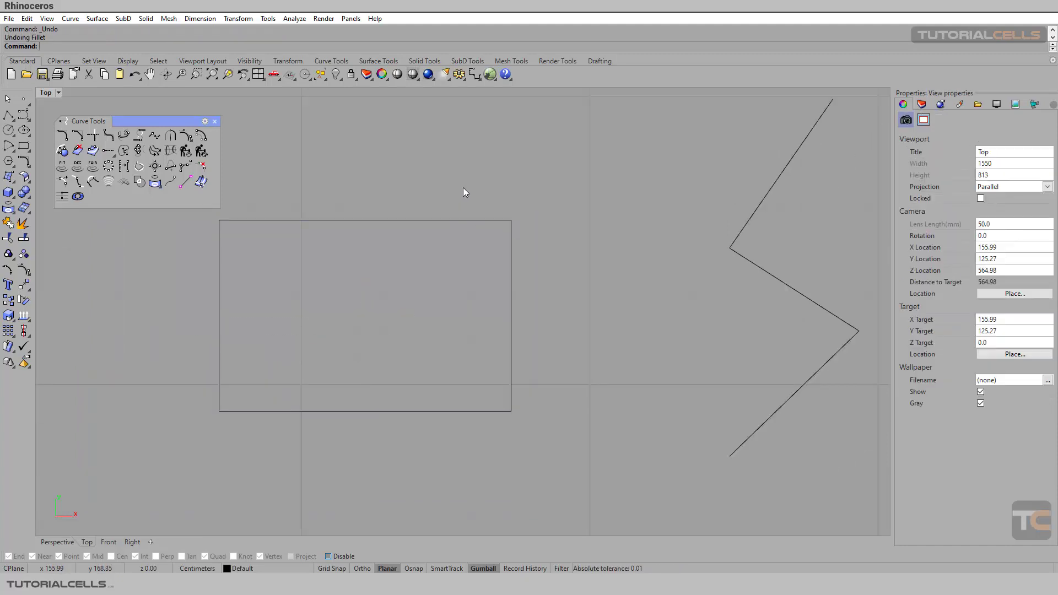
# - Set the Fillet command's radius to 10, then cancel the command
pyautogui.click(62, 136)
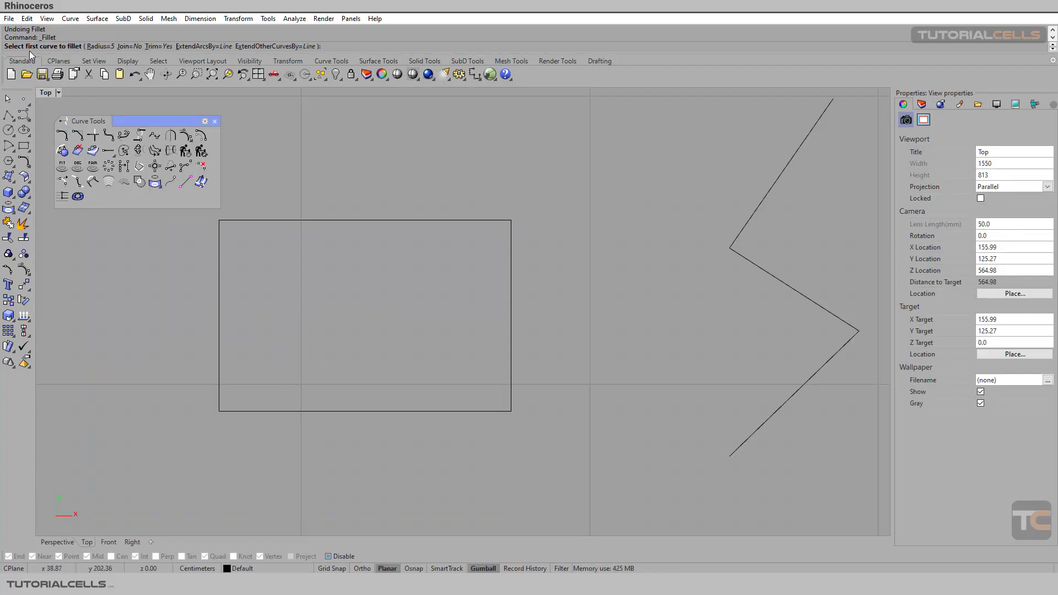
pyautogui.click(109, 47)
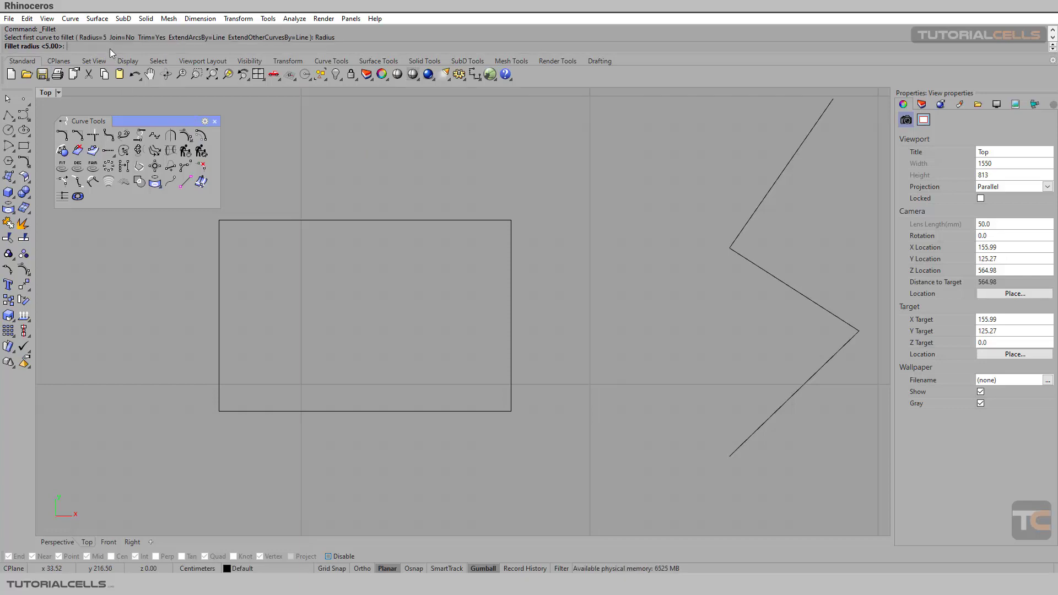
pyautogui.write('10')
pyautogui.press('BackSpace')
pyautogui.press('Return')
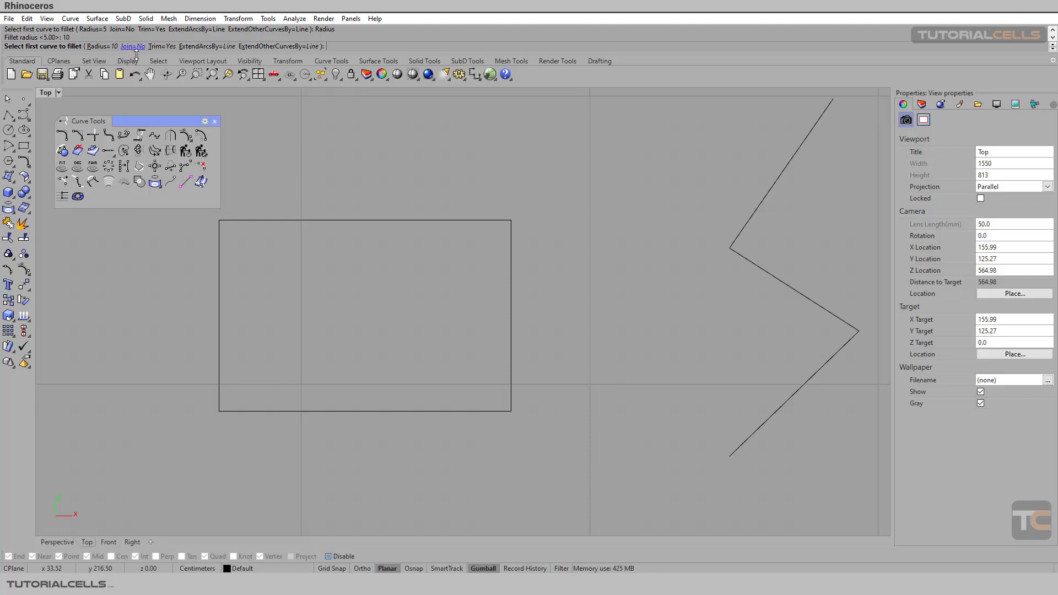
pyautogui.scroll(-3, 346, 180)
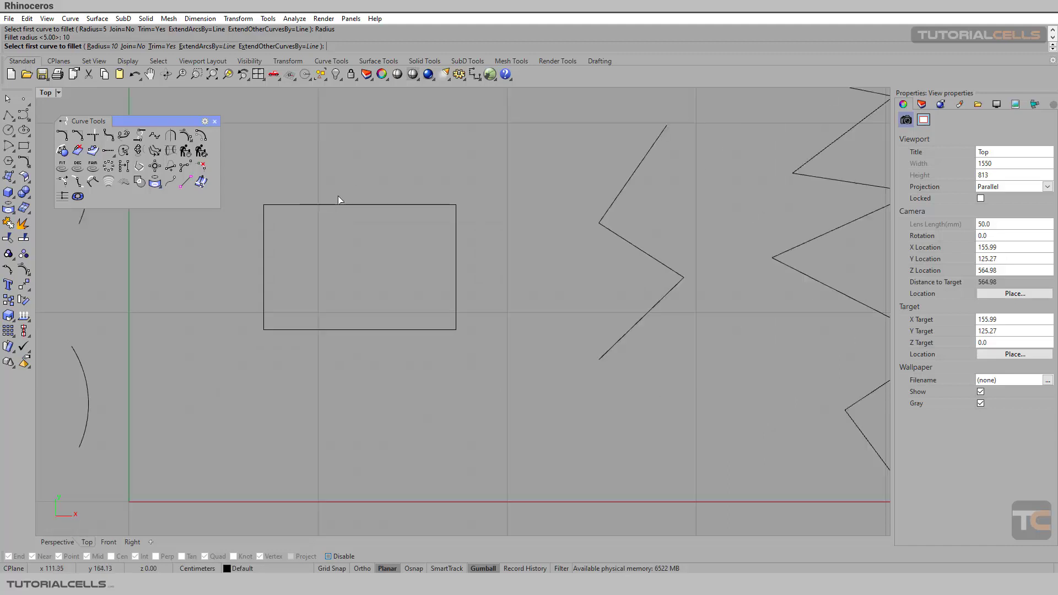
pyautogui.moveTo(329, 248); pyautogui.dragTo(348, 256, button='right')
pyautogui.moveTo(183, 232); pyautogui.dragTo(286, 200, button='right')
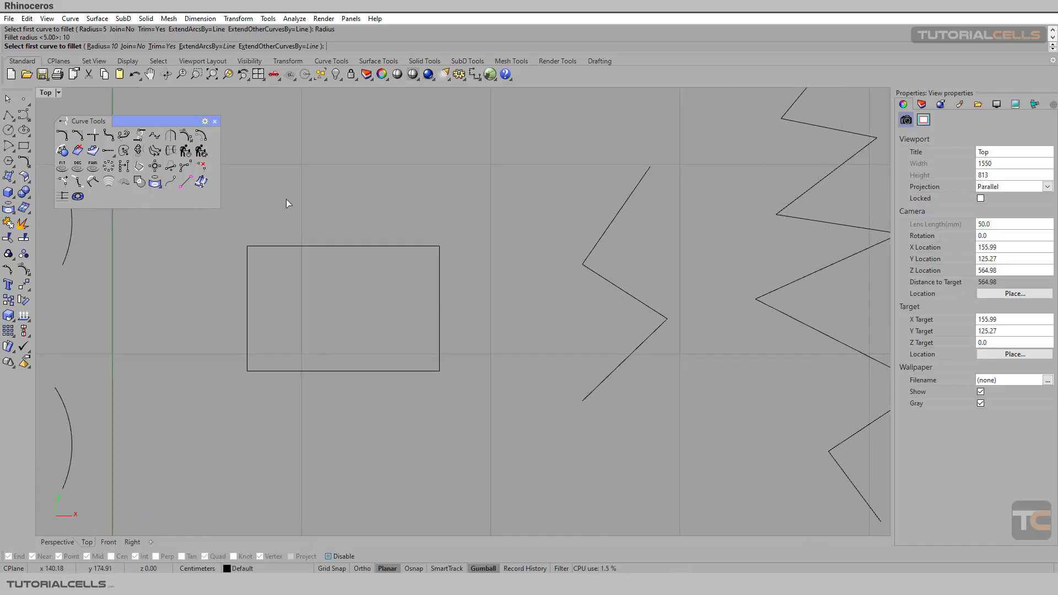
pyautogui.press('Escape')
# - Explode the rectangle into four separate edge lines and check that the edges select individually
pyautogui.click(302, 246)
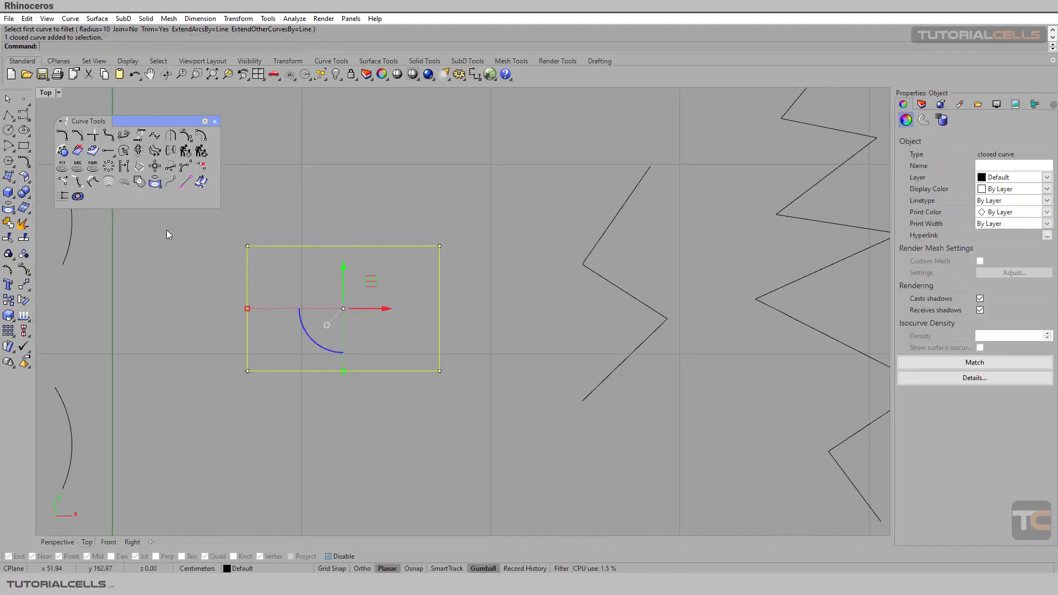
pyautogui.click(8, 223)
pyautogui.click(407, 245)
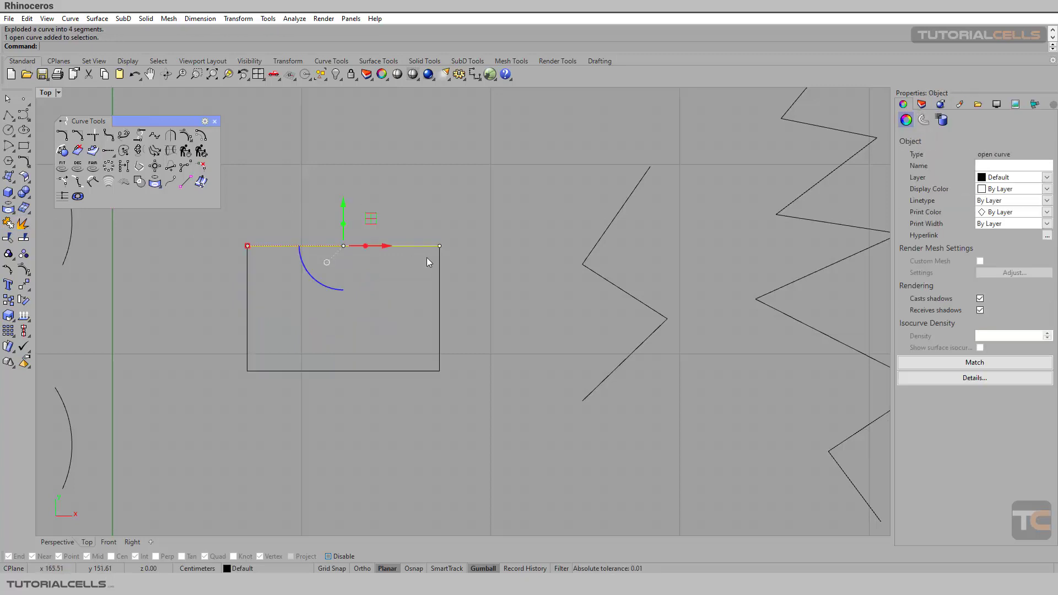
pyautogui.click(439, 259)
pyautogui.scroll(3, 414, 208)
pyautogui.press('Escape')
pyautogui.moveTo(402, 218); pyautogui.dragTo(415, 179, button='right')
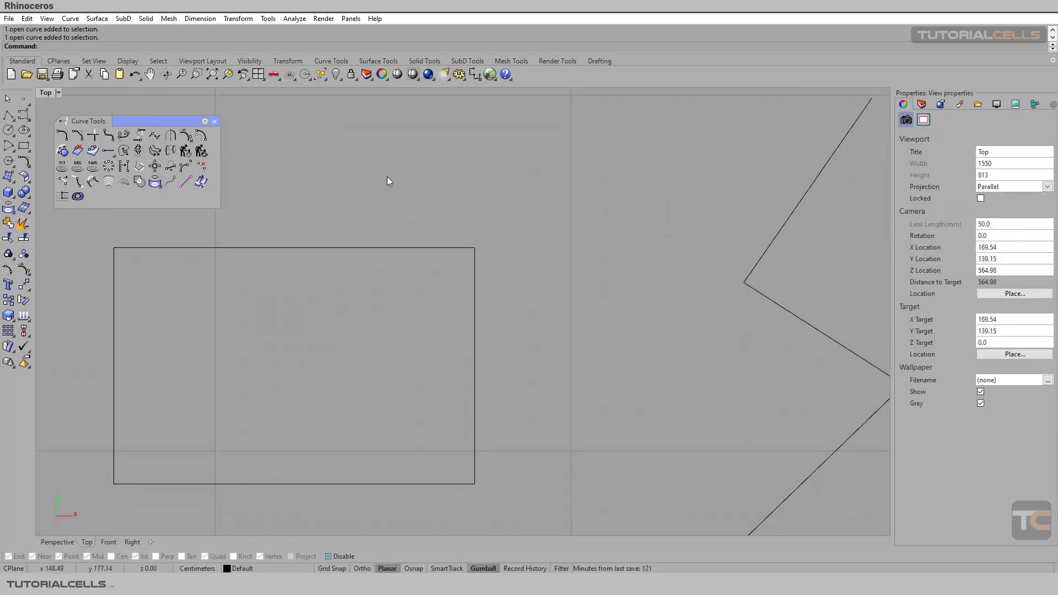
pyautogui.rightClick(332, 174)
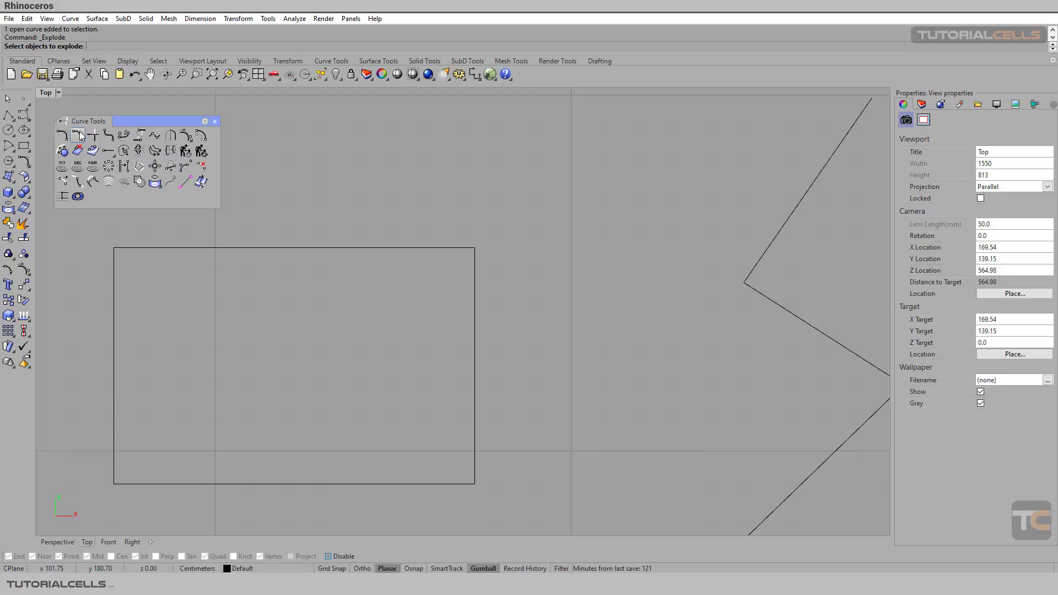
pyautogui.click(63, 135)
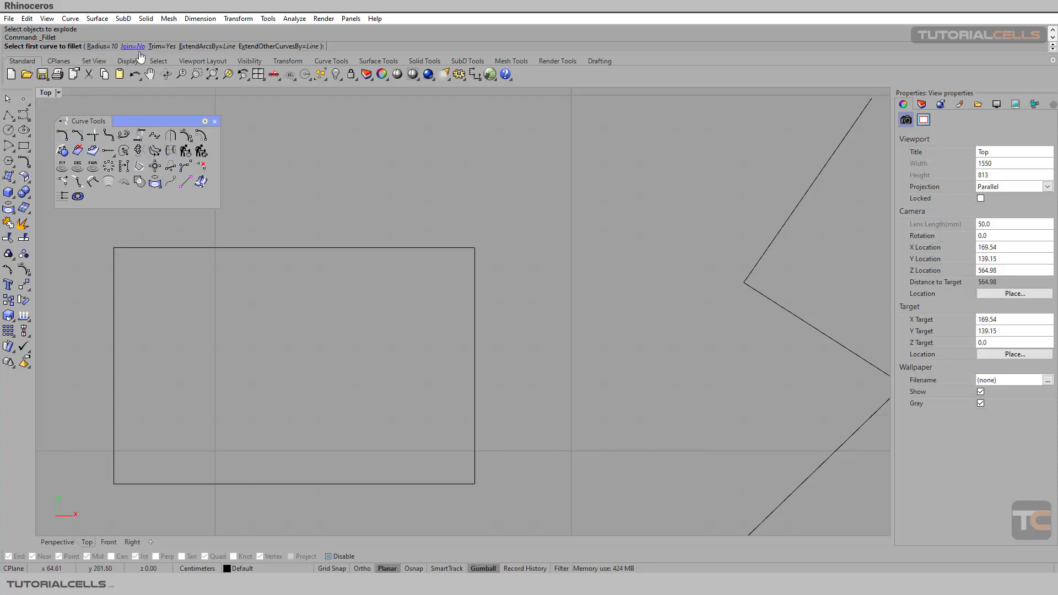
pyautogui.click(417, 248)
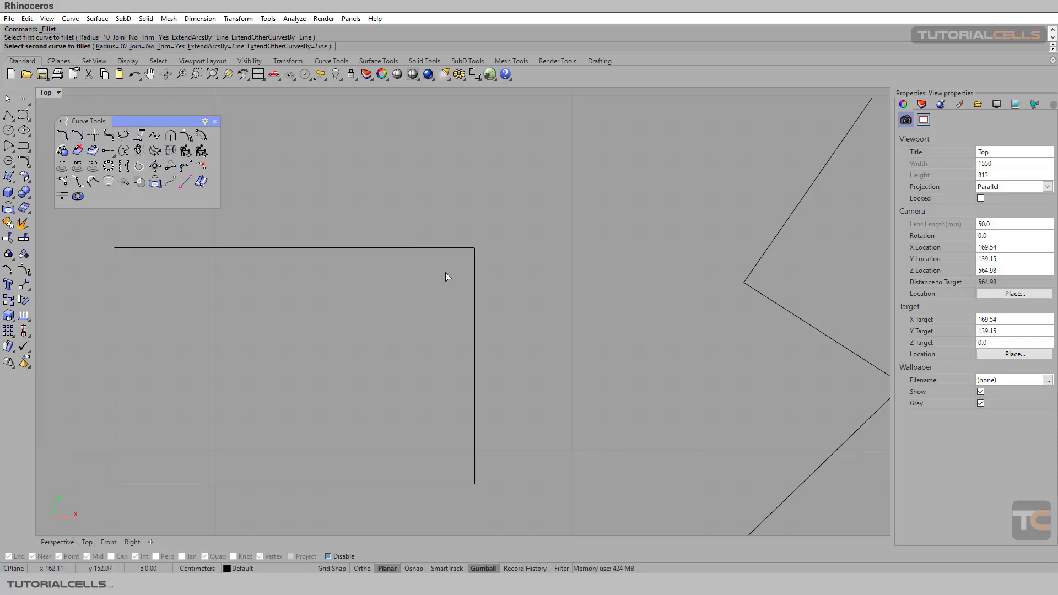
pyautogui.click(474, 292)
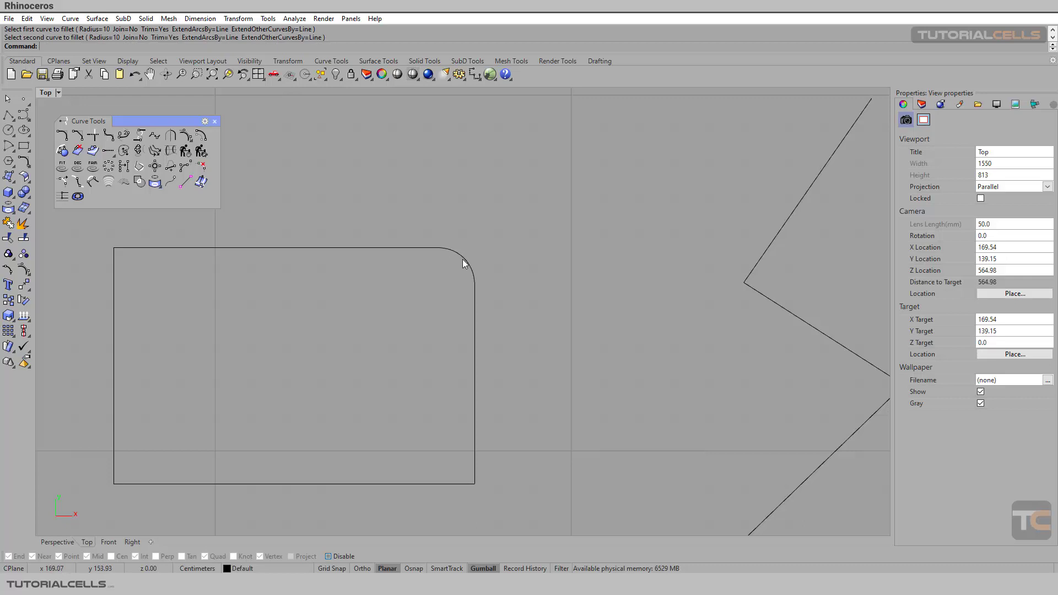
pyautogui.click(461, 259)
pyautogui.click(415, 248)
pyautogui.click(474, 302)
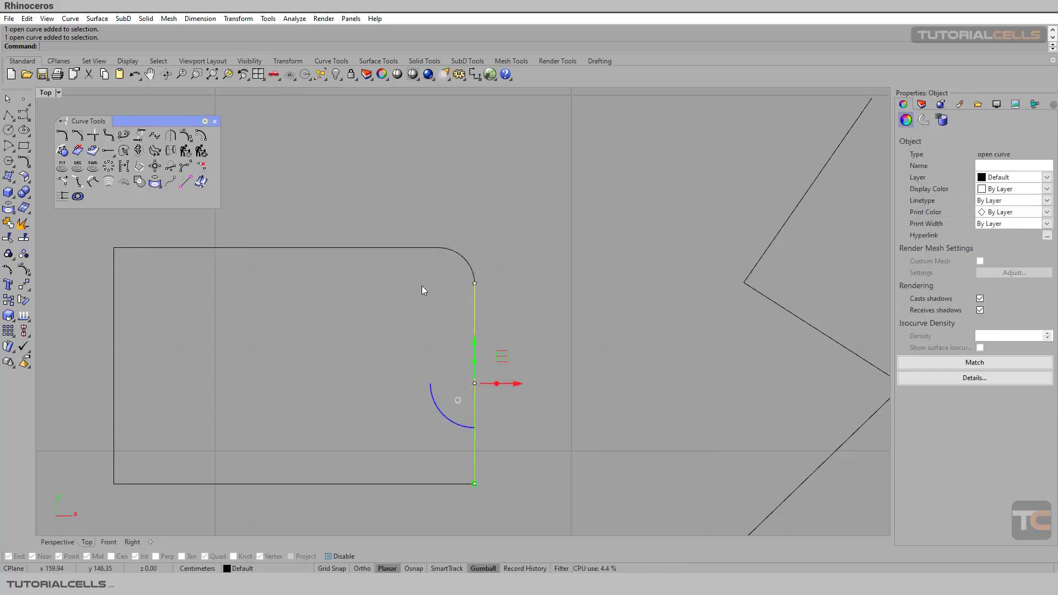
pyautogui.hotkey('ctrl', 'z')
pyautogui.press('Return')
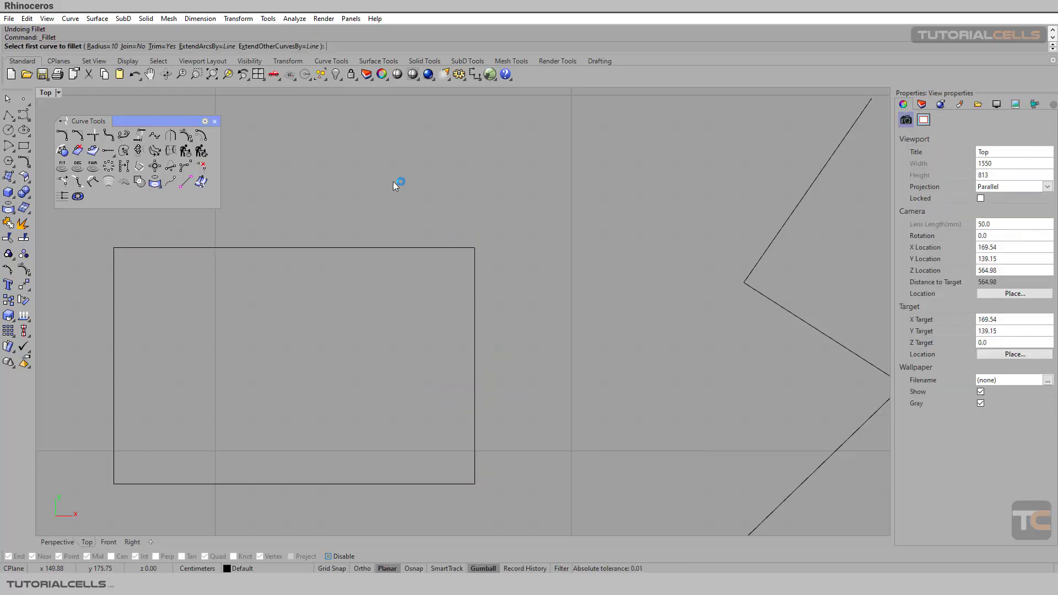
pyautogui.click(133, 47)
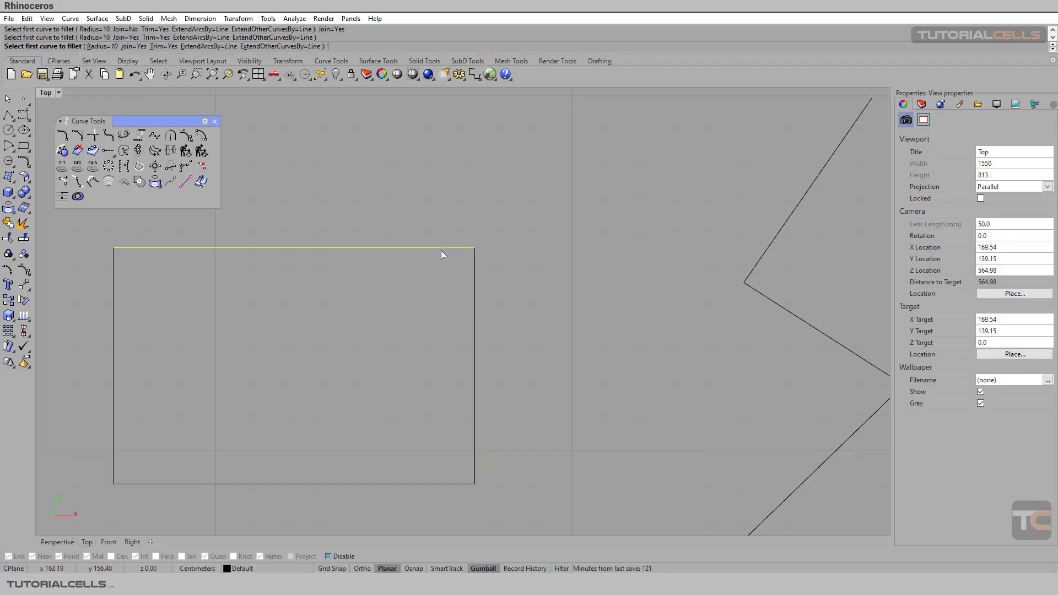
pyautogui.click(441, 249)
pyautogui.click(474, 287)
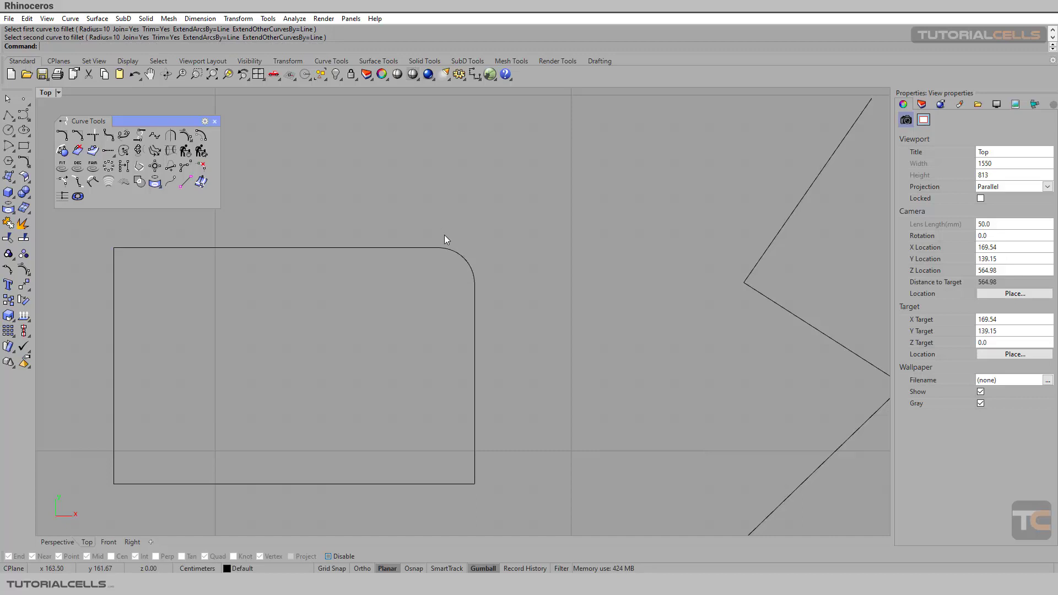
pyautogui.click(461, 255)
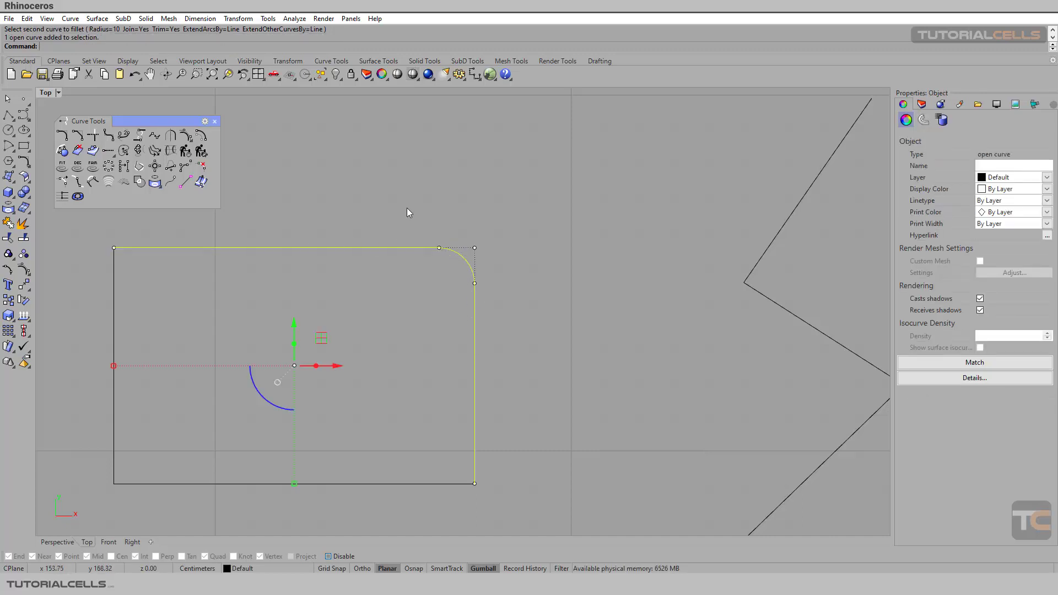
pyautogui.hotkey('ctrl', 'z')
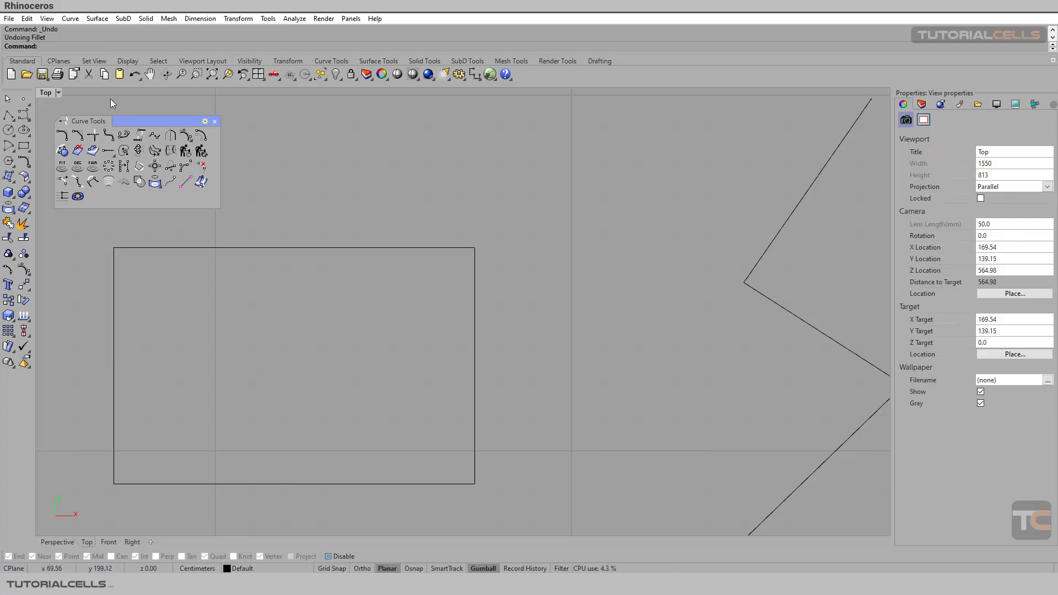
# - Fillet the top and right edges at radius 10 with Join=No and Trim=No, then select both corner edges
pyautogui.rightClick(291, 147)
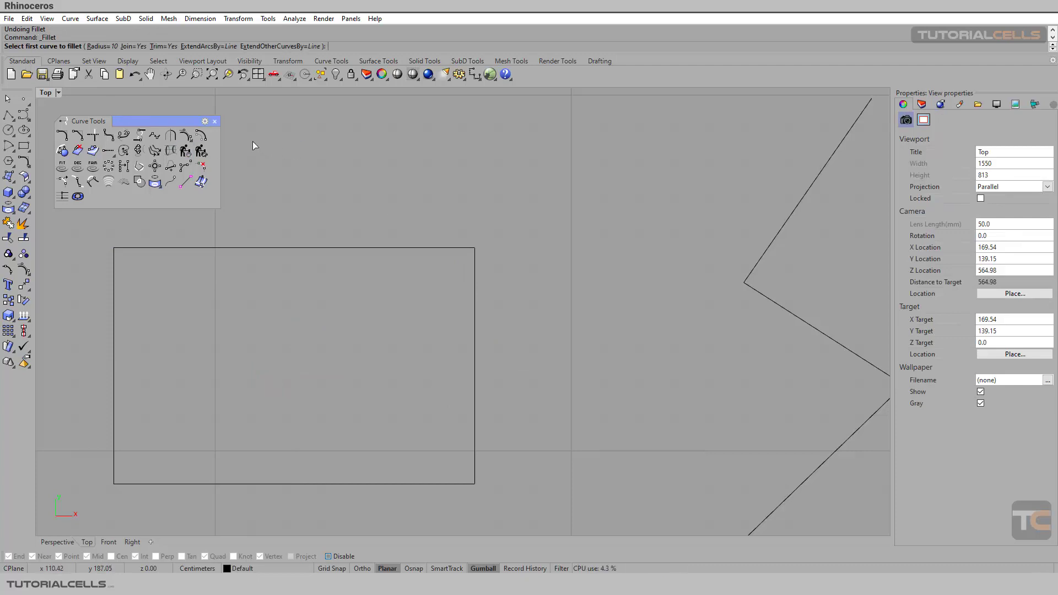
pyautogui.click(135, 47)
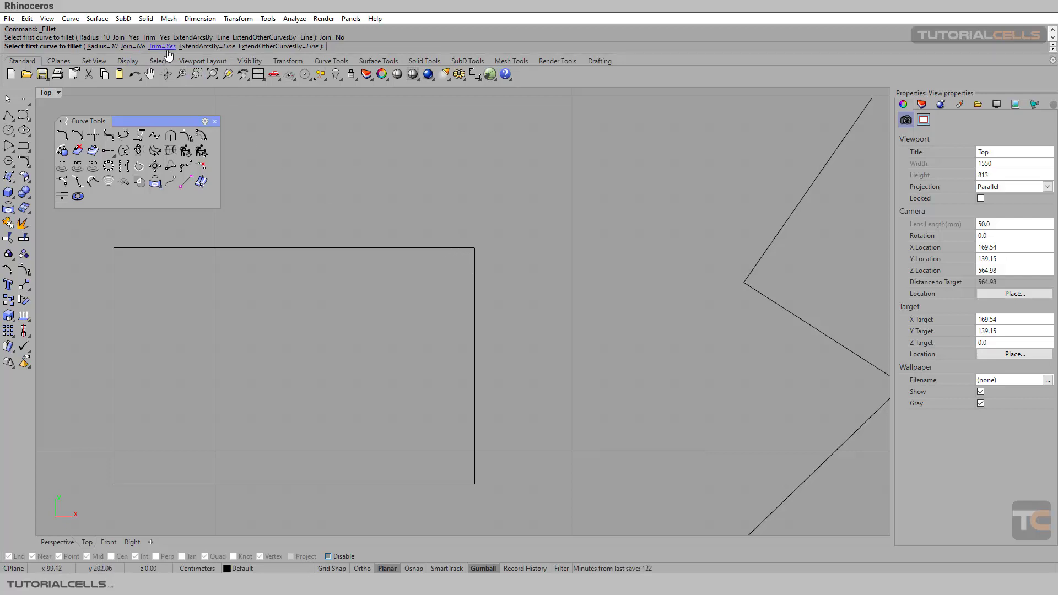
pyautogui.click(164, 47)
pyautogui.click(455, 248)
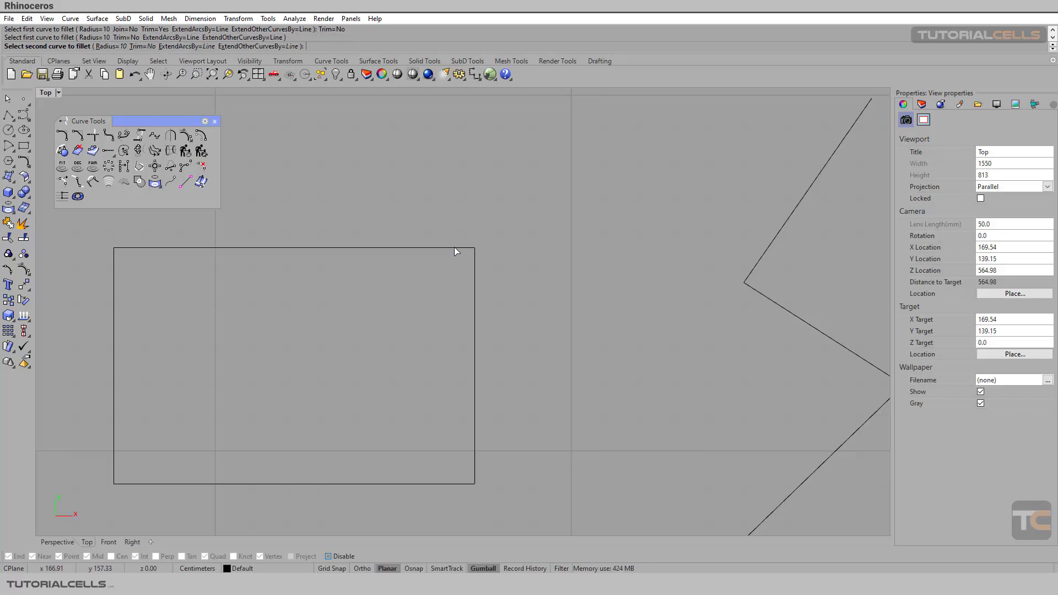
pyautogui.click(473, 273)
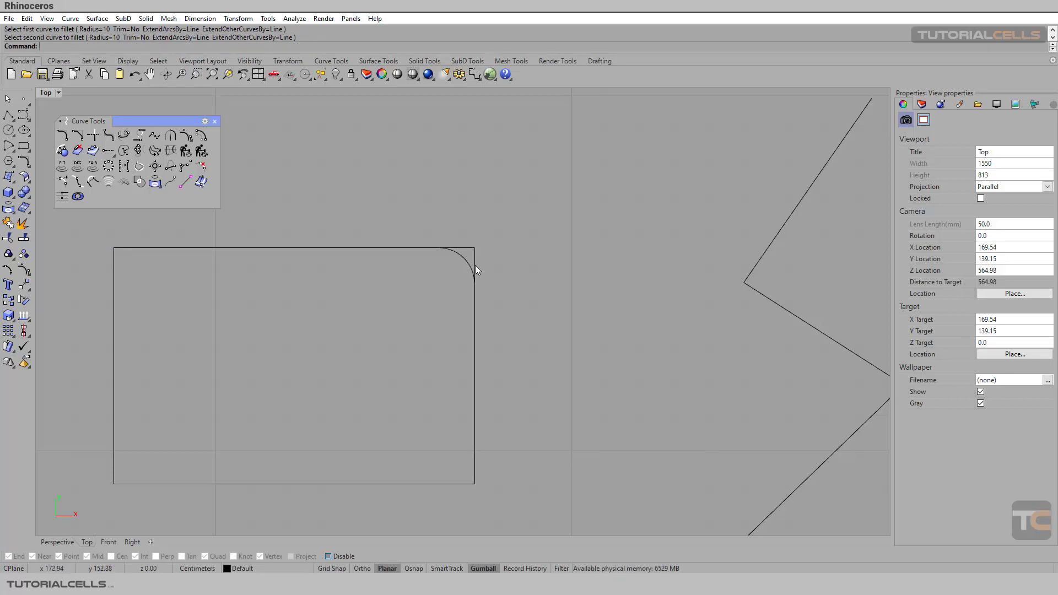
pyautogui.scroll(6, 474, 268)
pyautogui.scroll(-1, 466, 248)
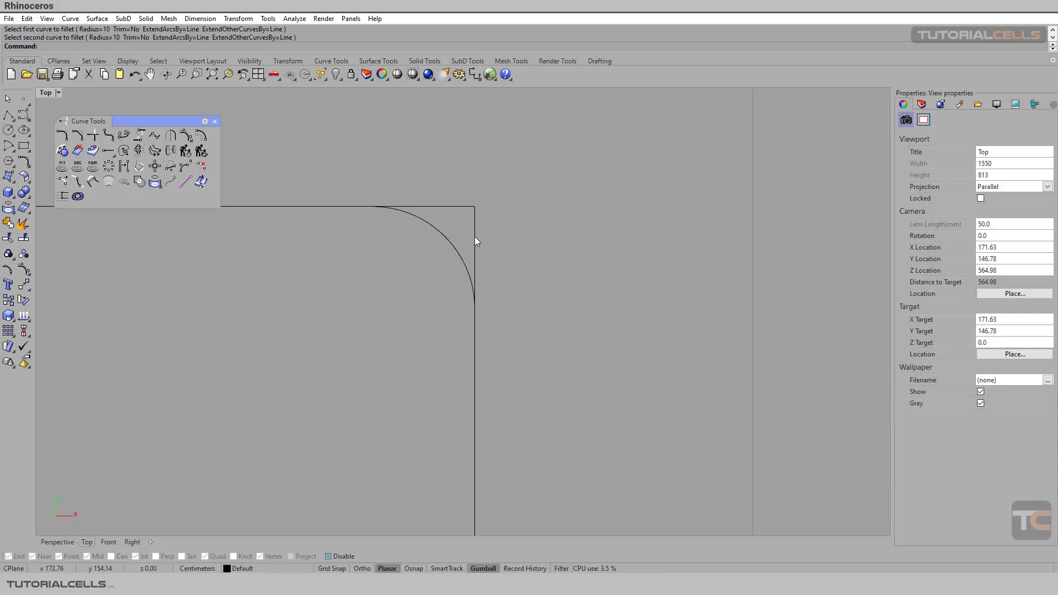
pyautogui.click(474, 237)
pyautogui.click(457, 206)
# - Window-select the corner arc and edges and trim off the top edge's leftover piece
pyautogui.press('Escape')
pyautogui.moveTo(524, 171); pyautogui.dragTo(345, 336)
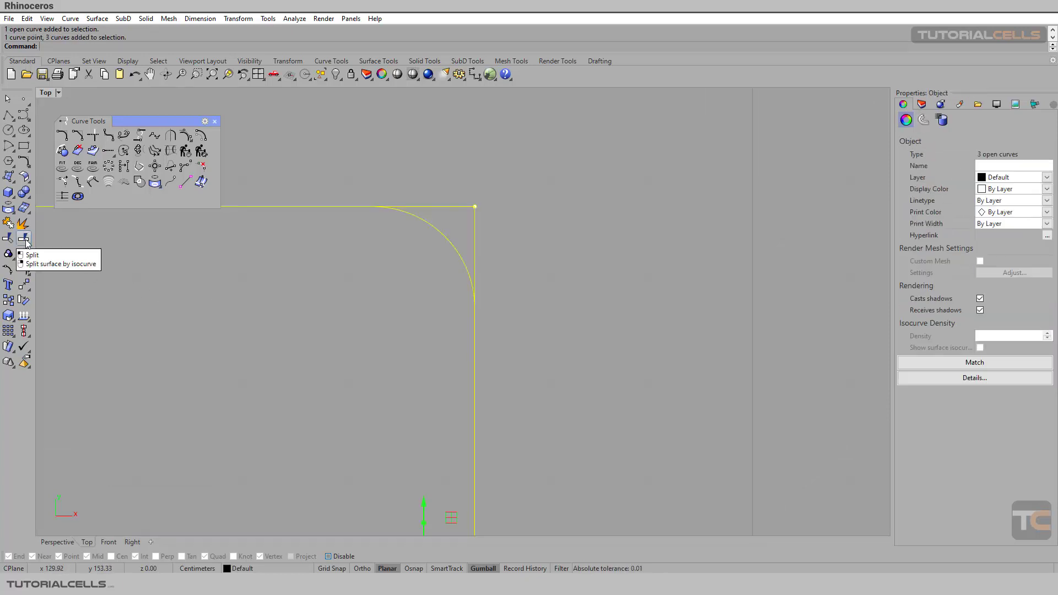
pyautogui.click(8, 238)
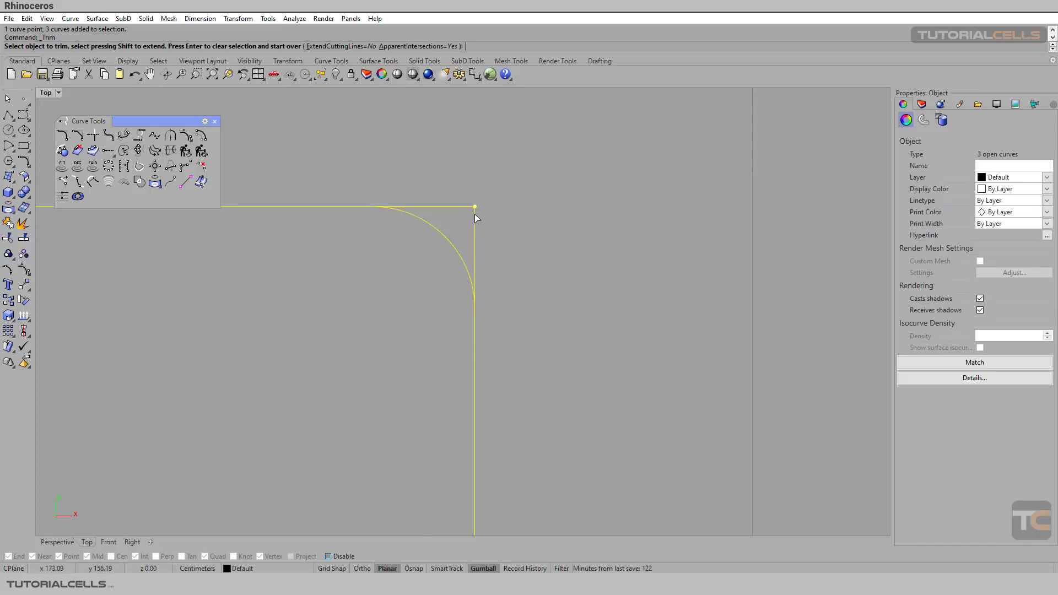
pyautogui.click(457, 207)
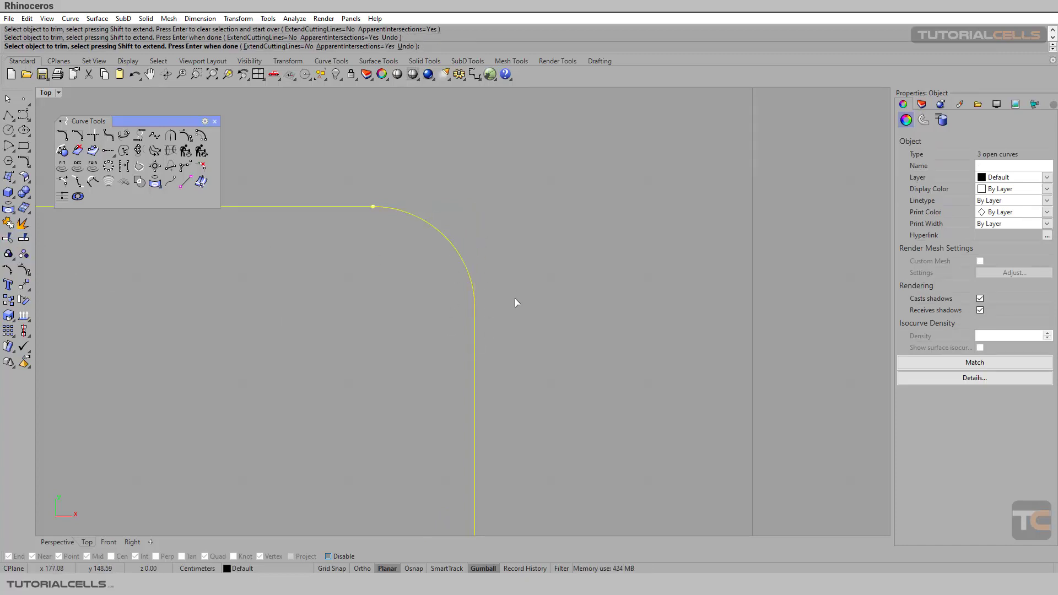
pyautogui.scroll(-3, 482, 309)
pyautogui.moveTo(455, 296); pyautogui.dragTo(470, 274, button='right')
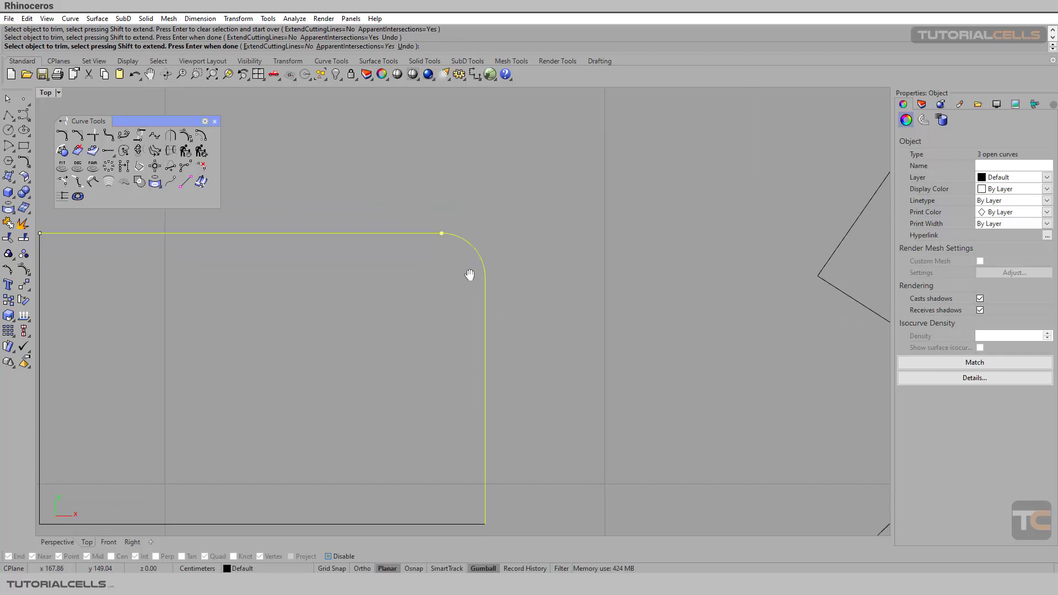
# - Undo the trim and the radius-10 corner arc, restoring the square top-right corner
pyautogui.hotkey('ctrl', 'z')
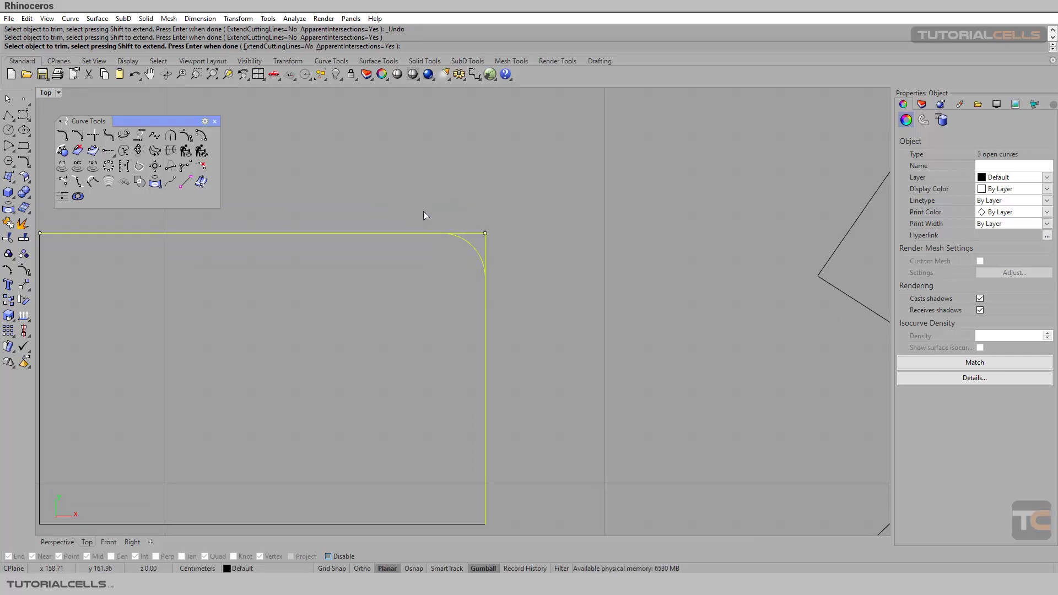
pyautogui.press('Return')
pyautogui.press('Escape')
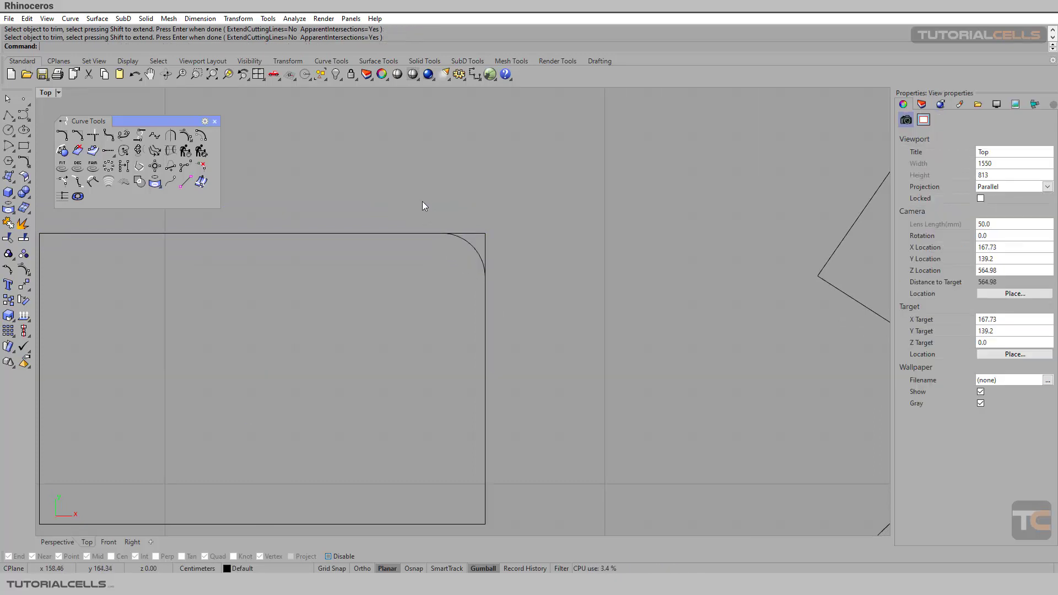
pyautogui.hotkey('ctrl', 'z')
pyautogui.press('Return')
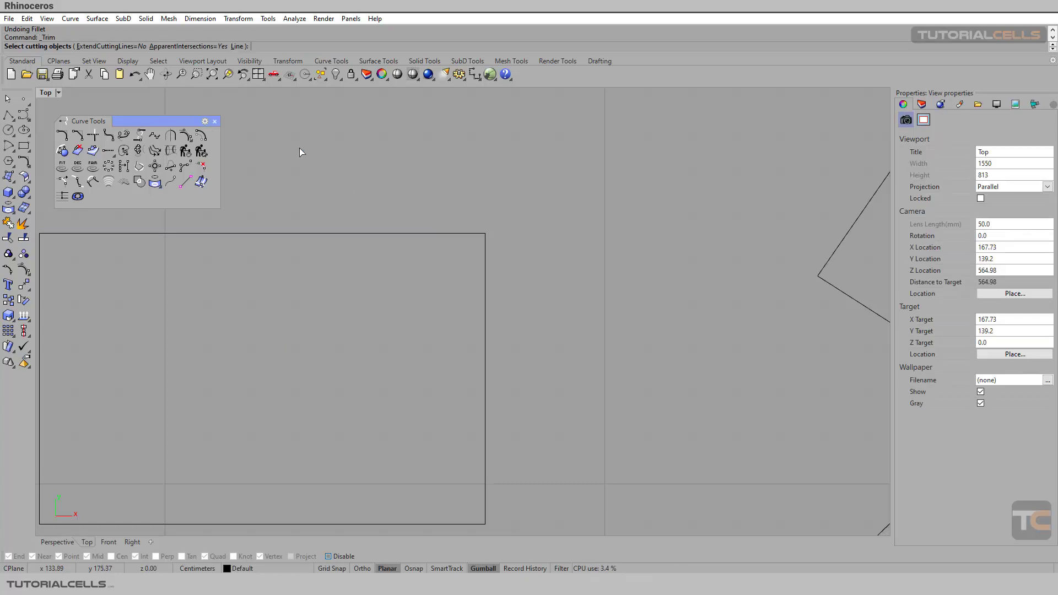
# - Add an untrimmed radius-10 fillet arc between the top and right edges
pyautogui.click(64, 137)
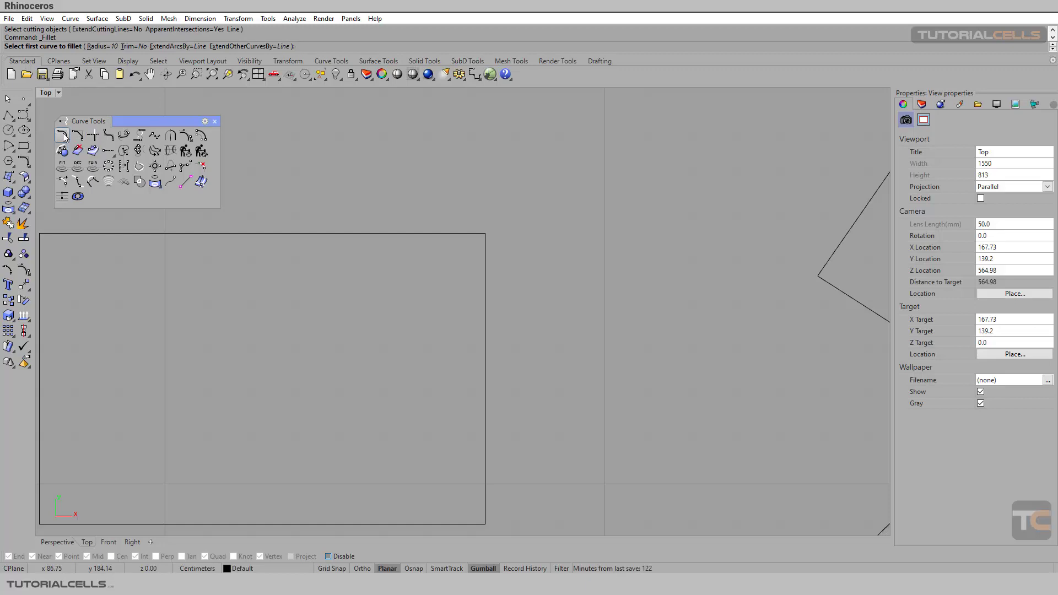
pyautogui.press('Return')
pyautogui.press('Return')
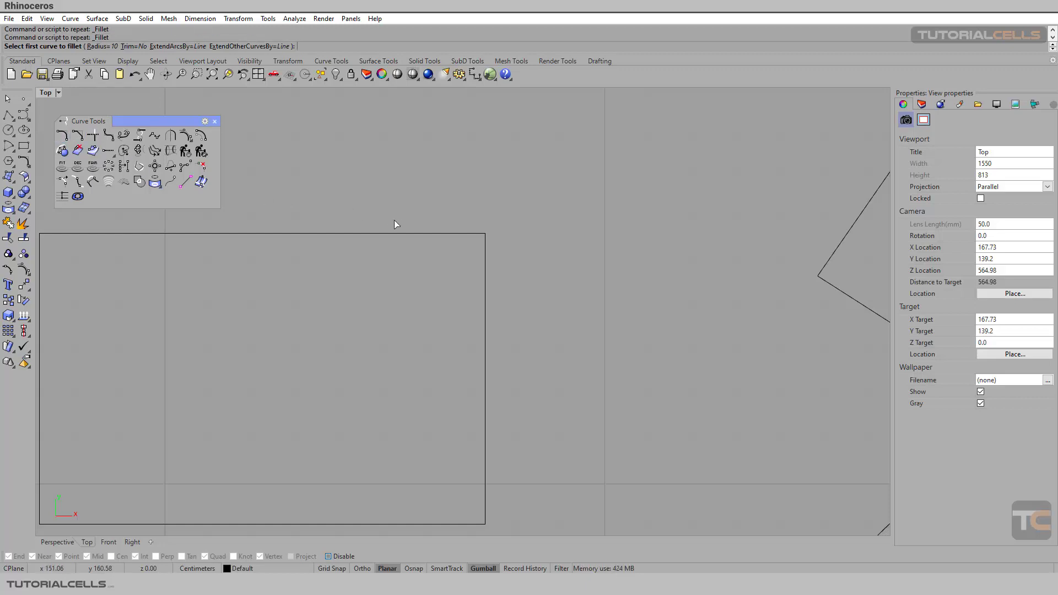
pyautogui.click(422, 234)
pyautogui.click(472, 285)
pyautogui.press('Return')
pyautogui.scroll(-3, 472, 286)
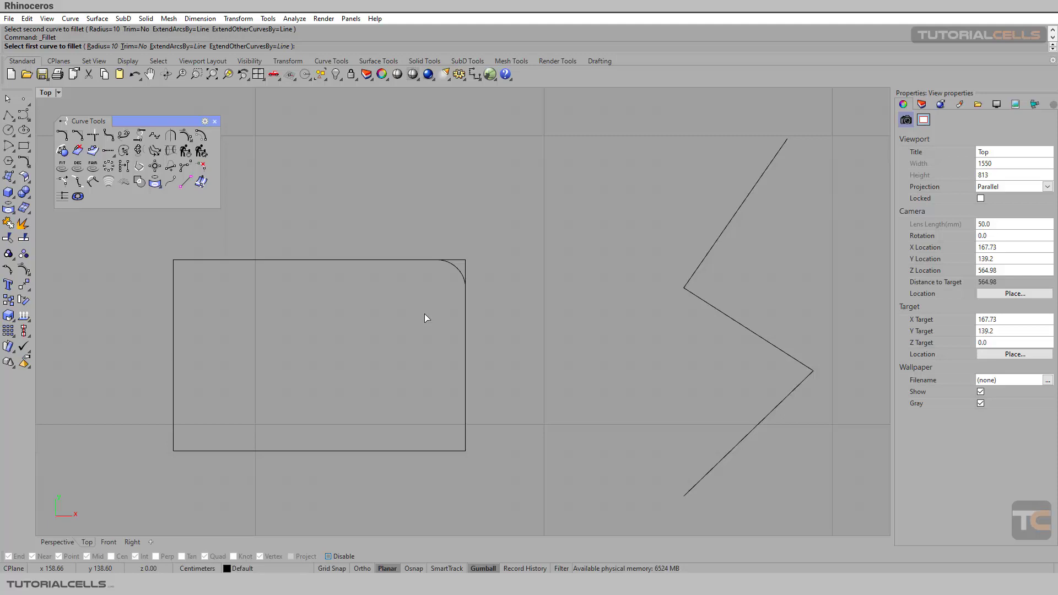
pyautogui.moveTo(424, 313); pyautogui.dragTo(488, 279, button='right')
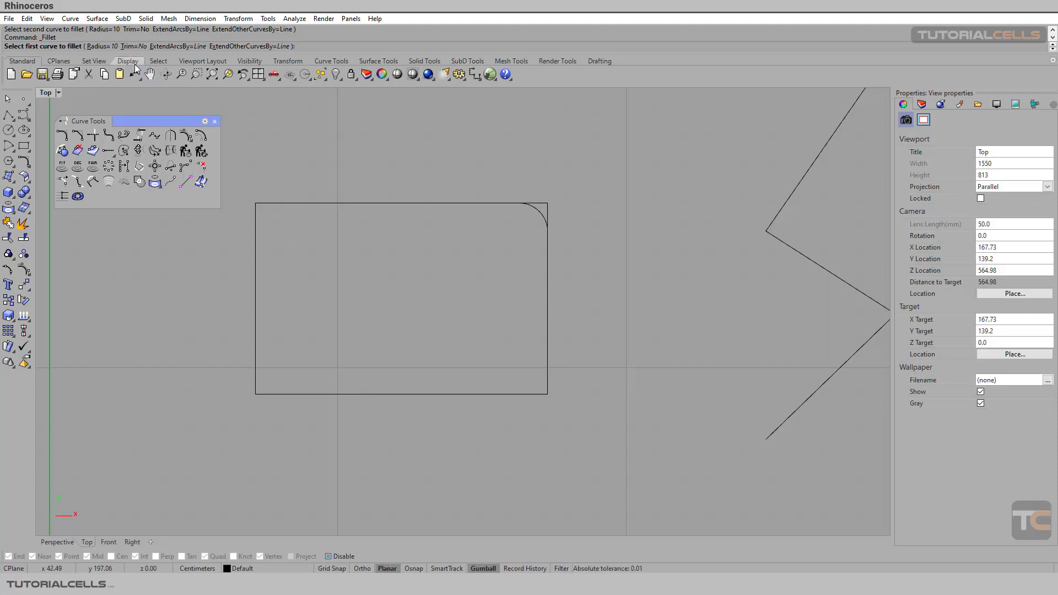
# - With Trim=Yes, fillet the top-left and bottom-left corners at radius 10
pyautogui.click(133, 46)
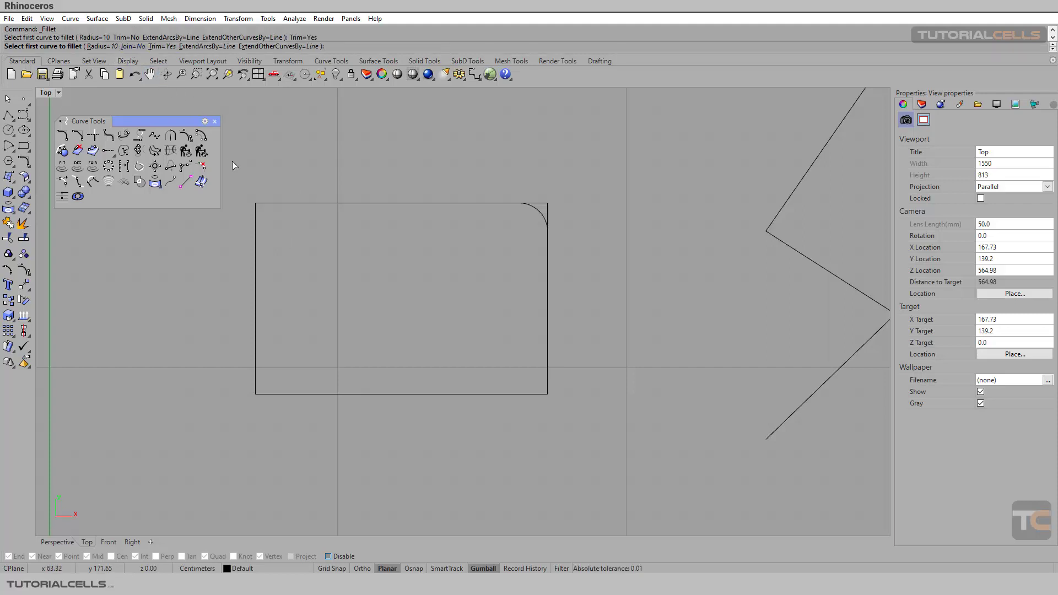
pyautogui.click(161, 46)
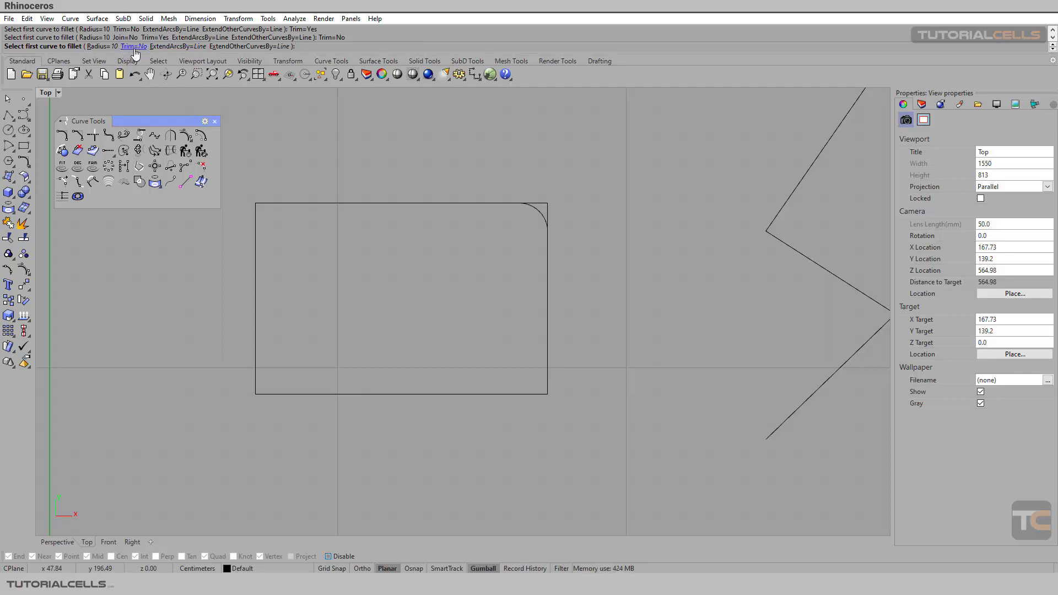
pyautogui.click(132, 47)
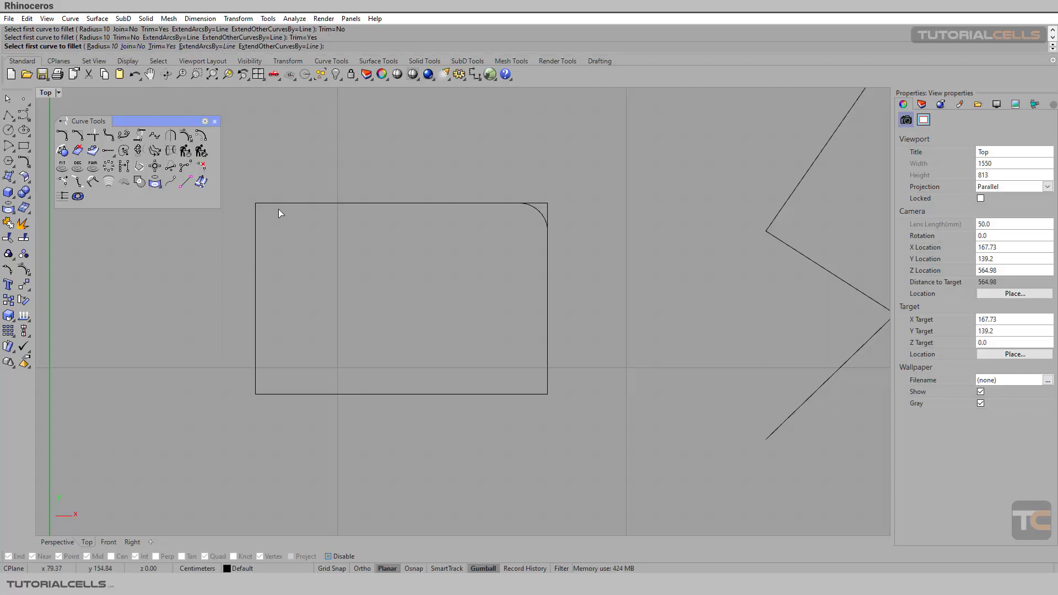
pyautogui.click(282, 203)
pyautogui.click(256, 231)
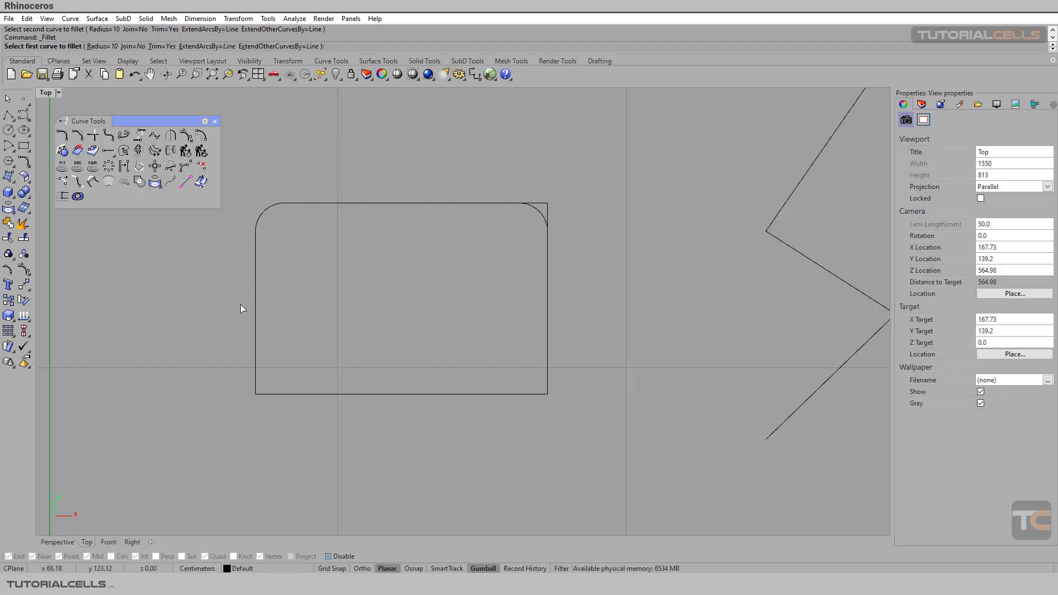
pyautogui.rightClick(255, 330)
pyautogui.click(255, 331)
pyautogui.click(283, 393)
pyautogui.rightClick(283, 392)
pyautogui.press('Escape')
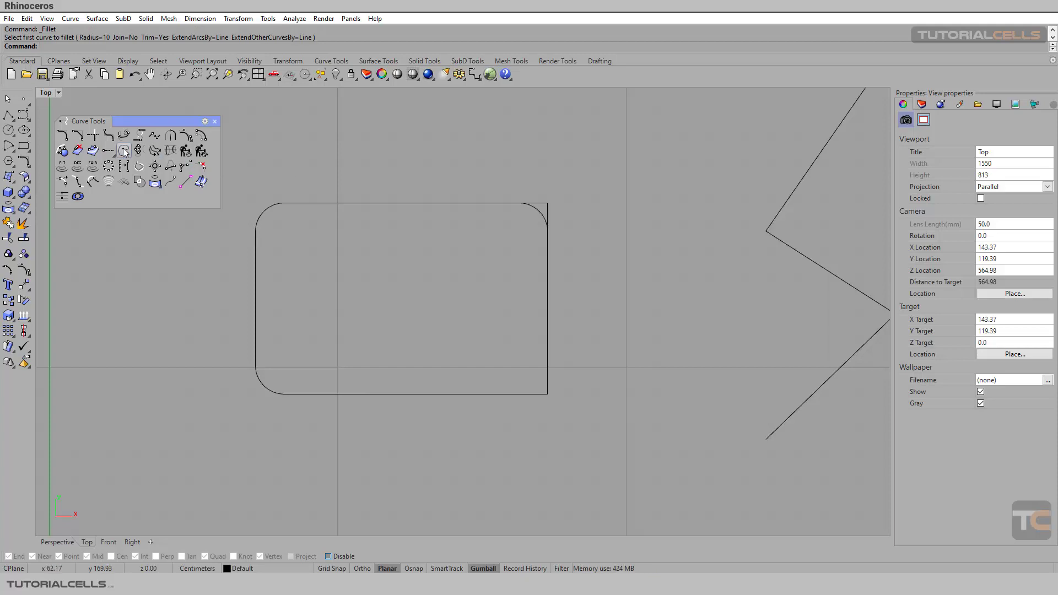
# - Deselect the zigzag and zoom and pan the Top view to the arc-and-line pairs
pyautogui.scroll(-5, 620, 277)
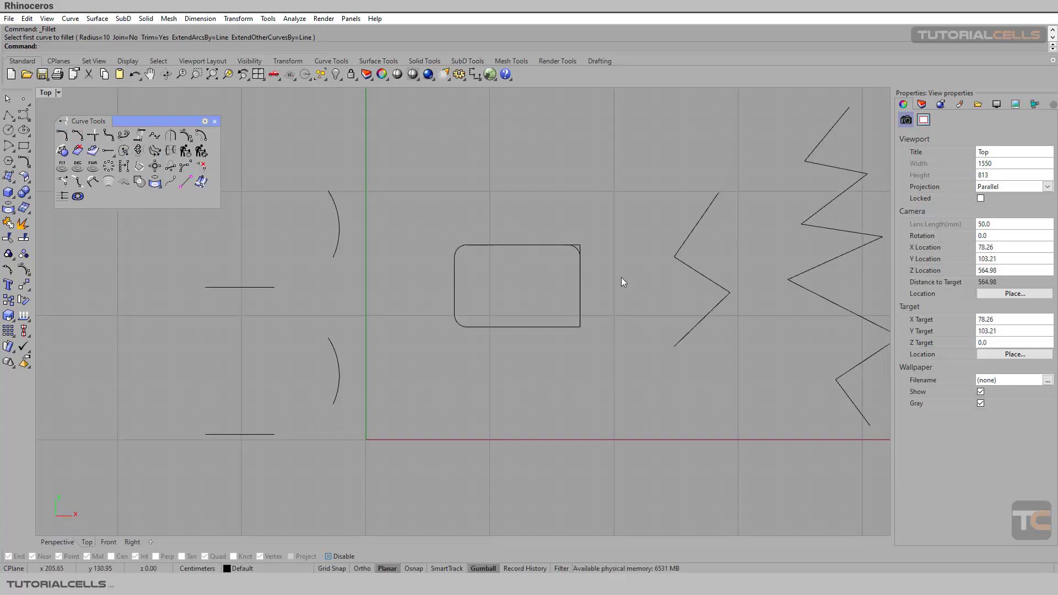
pyautogui.moveTo(620, 277); pyautogui.dragTo(506, 270, button='right')
pyautogui.click(574, 277)
pyautogui.scroll(3, 579, 275)
pyautogui.scroll(2, 564, 272)
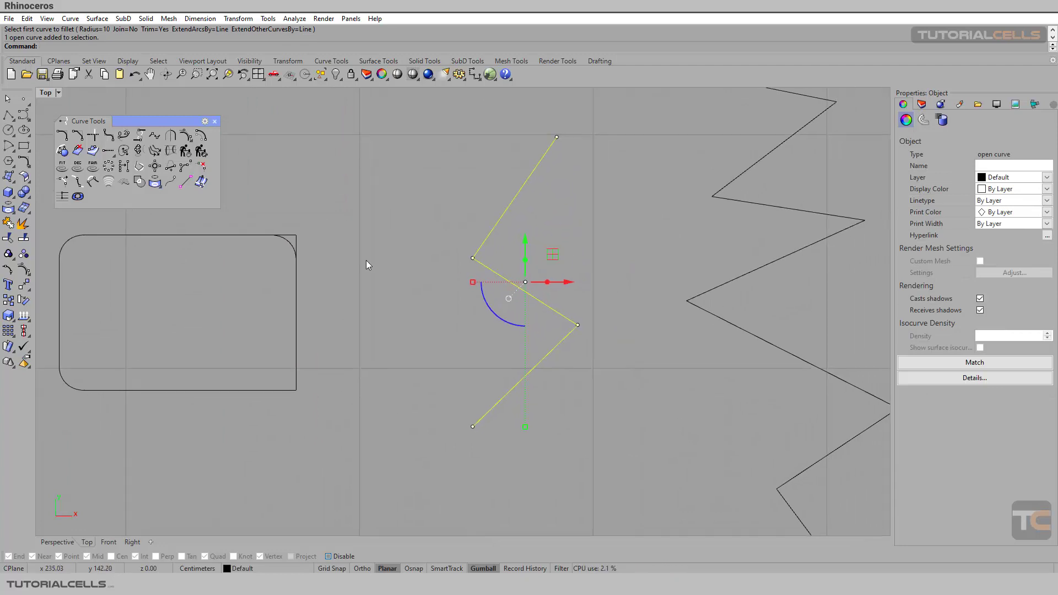
pyautogui.click(297, 133)
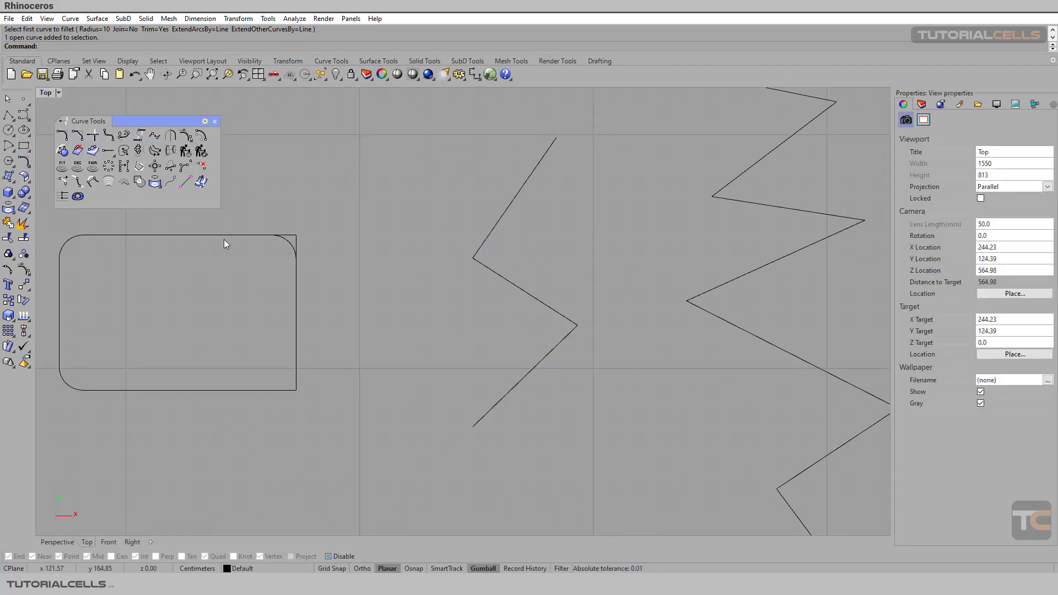
pyautogui.scroll(-3, 310, 260)
pyautogui.moveTo(310, 260); pyautogui.dragTo(425, 256, button='right')
pyautogui.scroll(3, 425, 252)
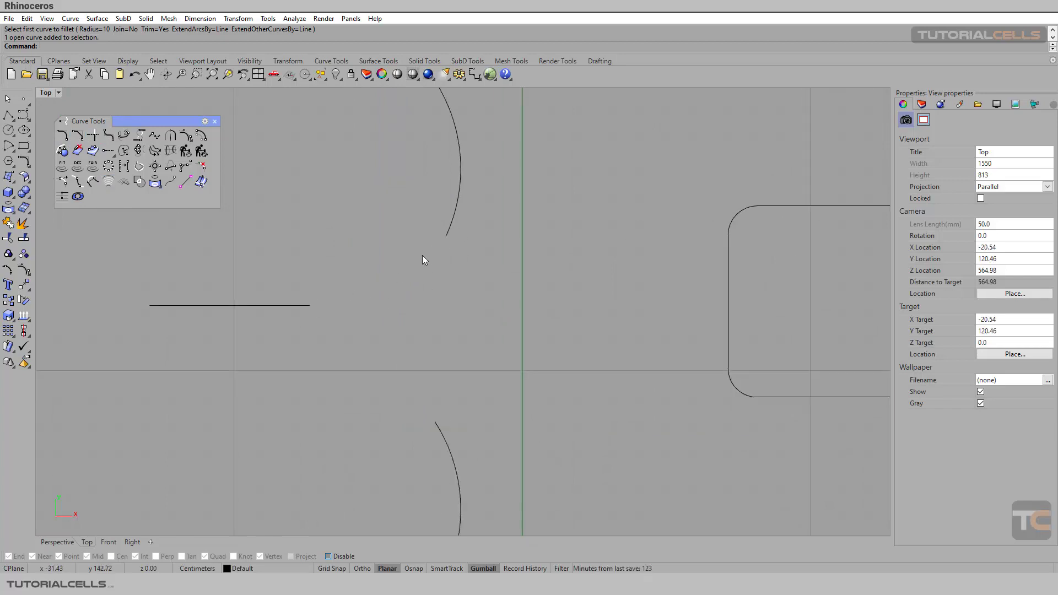
pyautogui.scroll(-3, 451, 243)
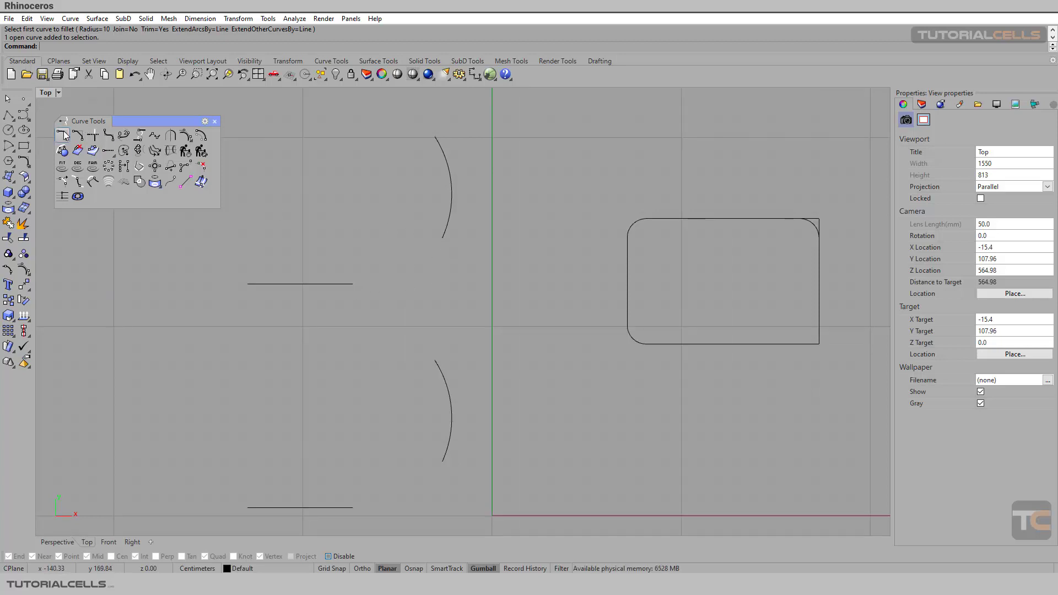
# - Fillet the upper arc to its horizontal line at radius 10
pyautogui.click(65, 136)
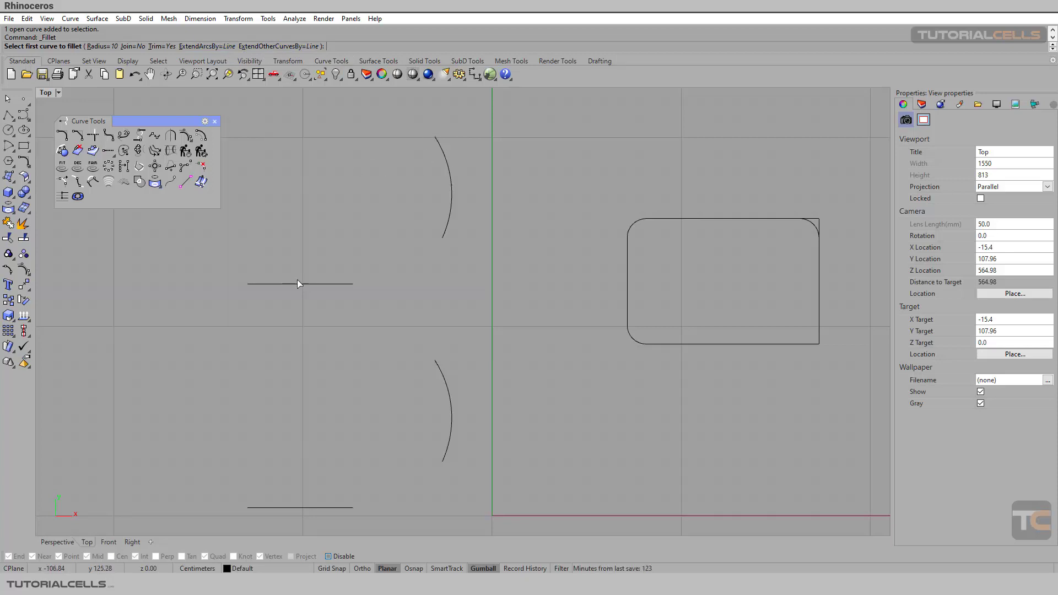
pyautogui.moveTo(382, 278); pyautogui.dragTo(389, 270, button='right')
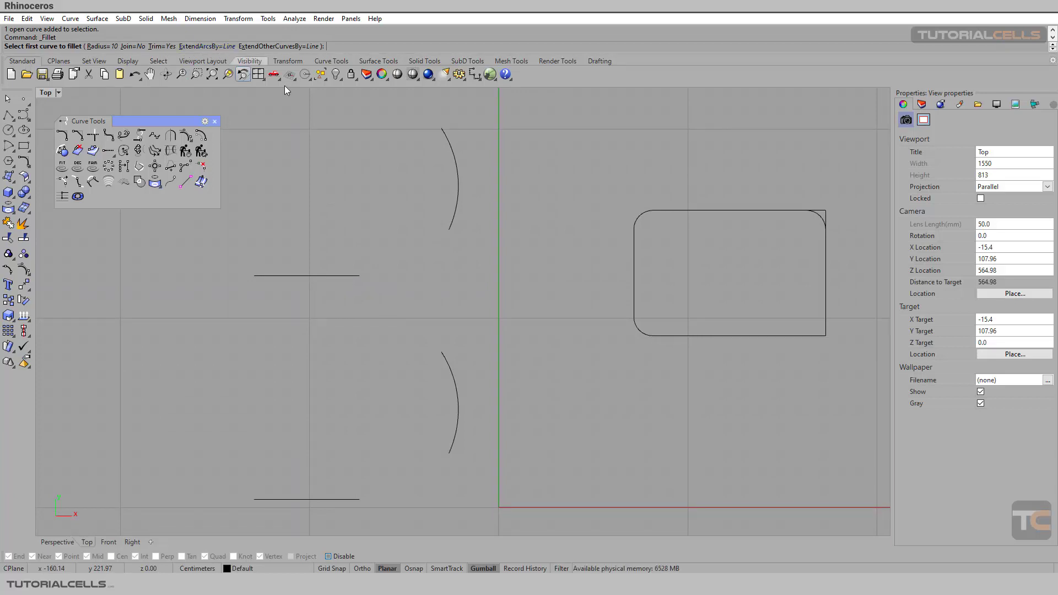
pyautogui.click(457, 201)
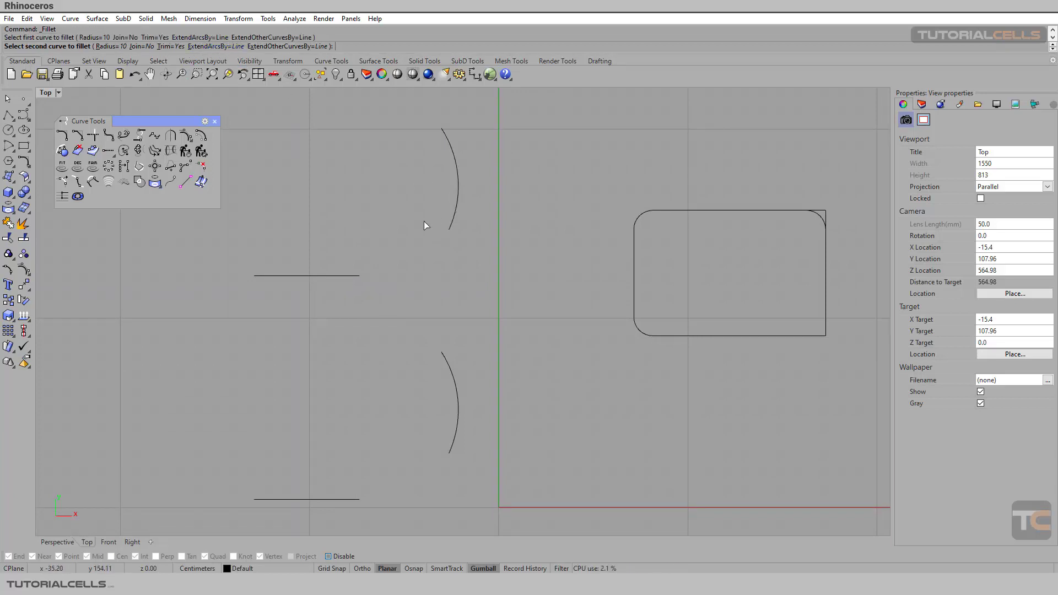
pyautogui.click(353, 278)
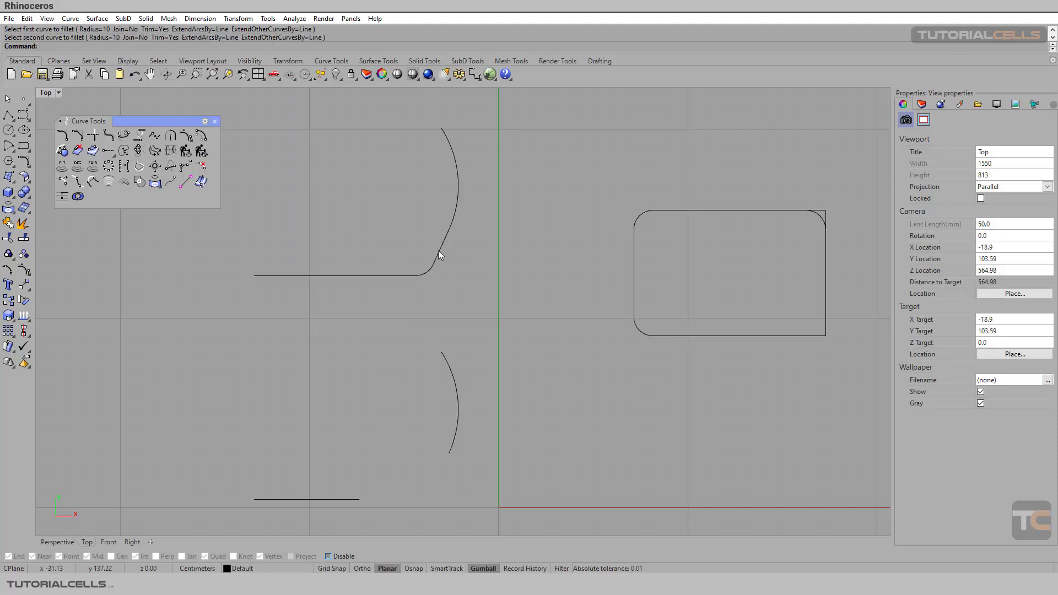
pyautogui.press('Return')
pyautogui.scroll(-1, 285, 184)
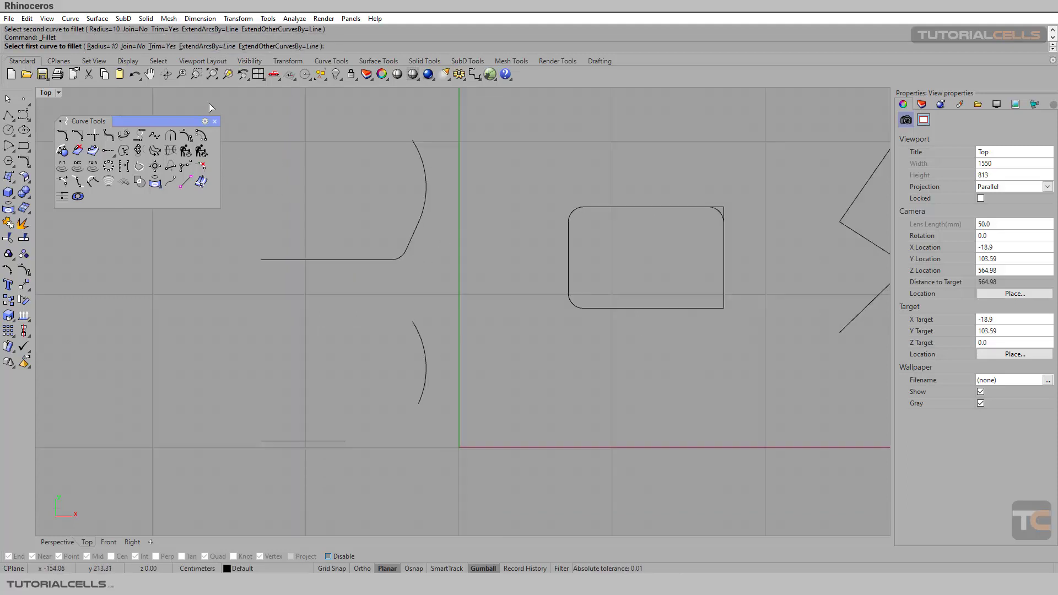
# - With ExtendArcsBy=Arc, fillet the lower arc to the bottom line at radius 10
pyautogui.click(206, 47)
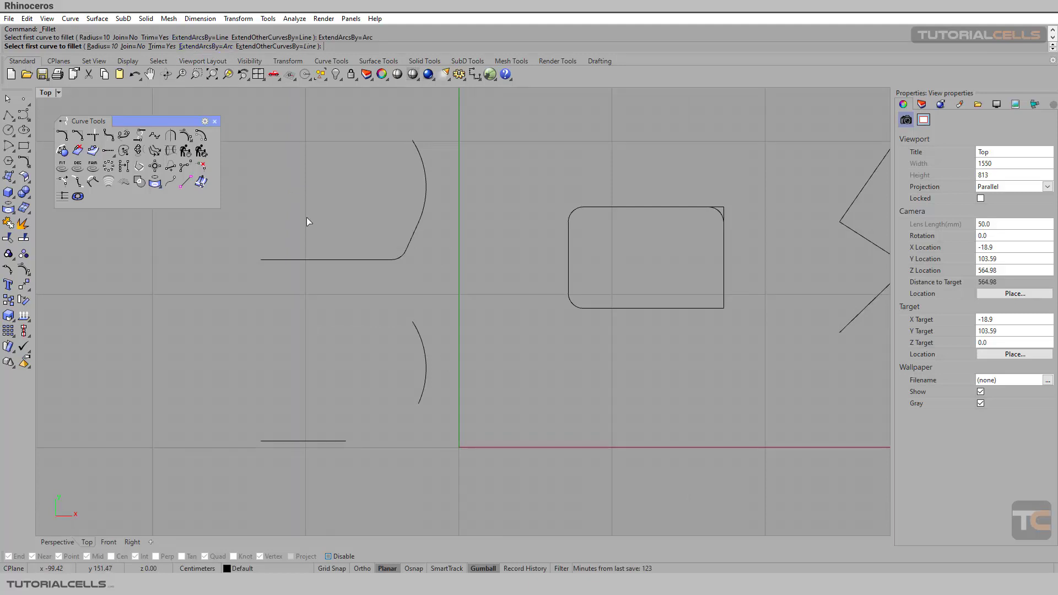
pyautogui.moveTo(306, 217); pyautogui.dragTo(410, 312, button='right')
pyautogui.click(435, 325)
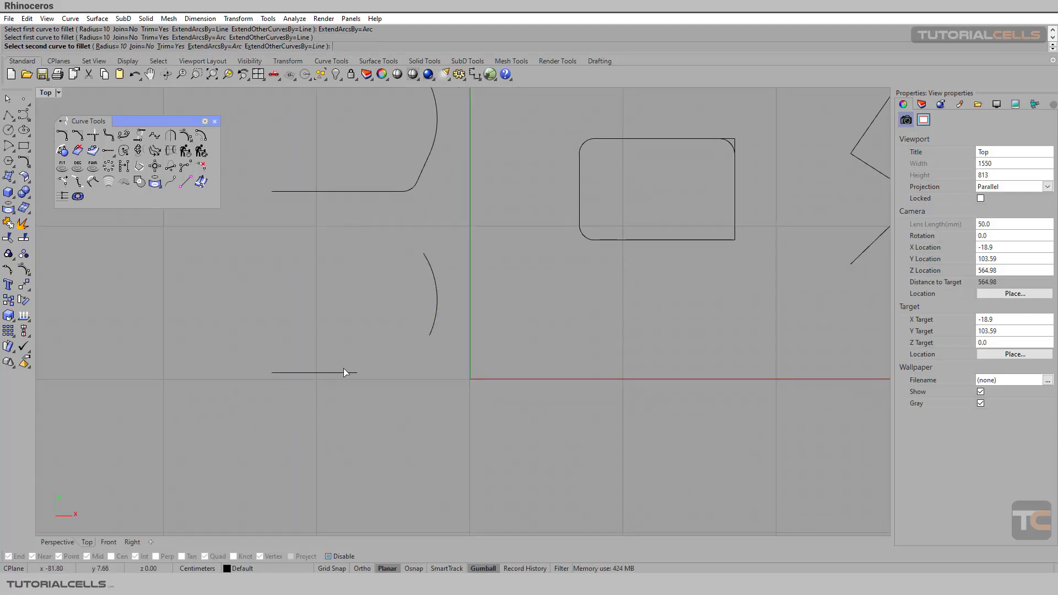
pyautogui.click(343, 372)
pyautogui.scroll(-1, 397, 312)
pyautogui.scroll(2, 397, 312)
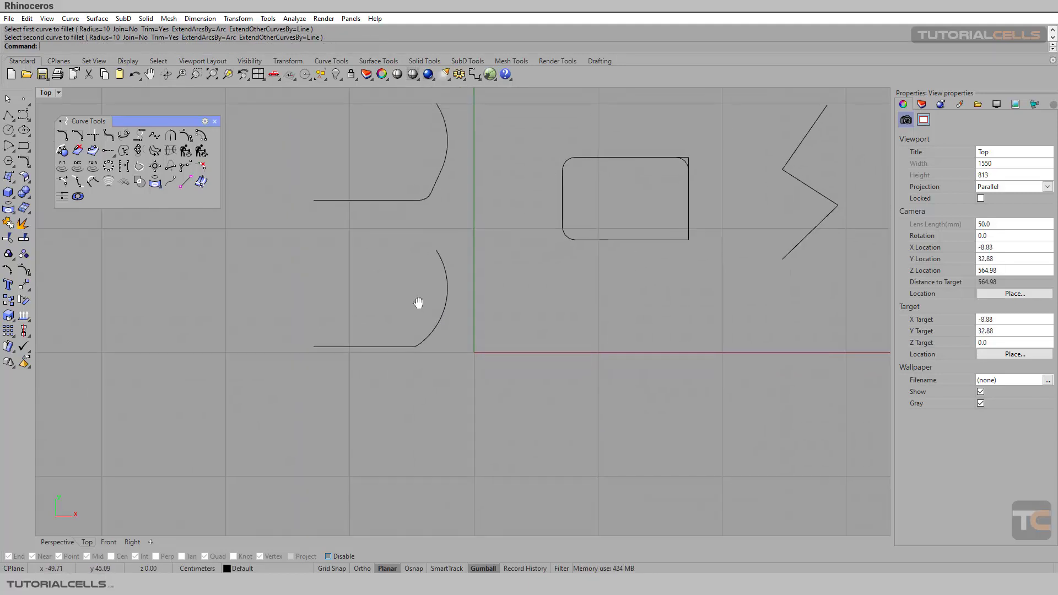
# - Select the upper and lower filleted curves in turn to compare their shapes
pyautogui.click(449, 252)
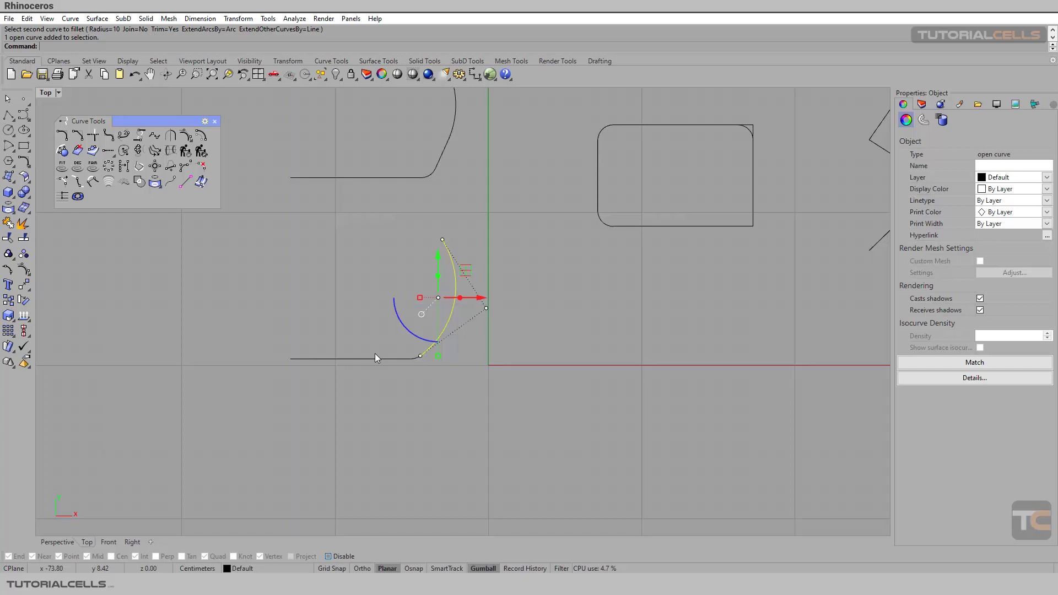
pyautogui.moveTo(375, 359); pyautogui.dragTo(370, 397, button='right')
pyautogui.click(431, 200)
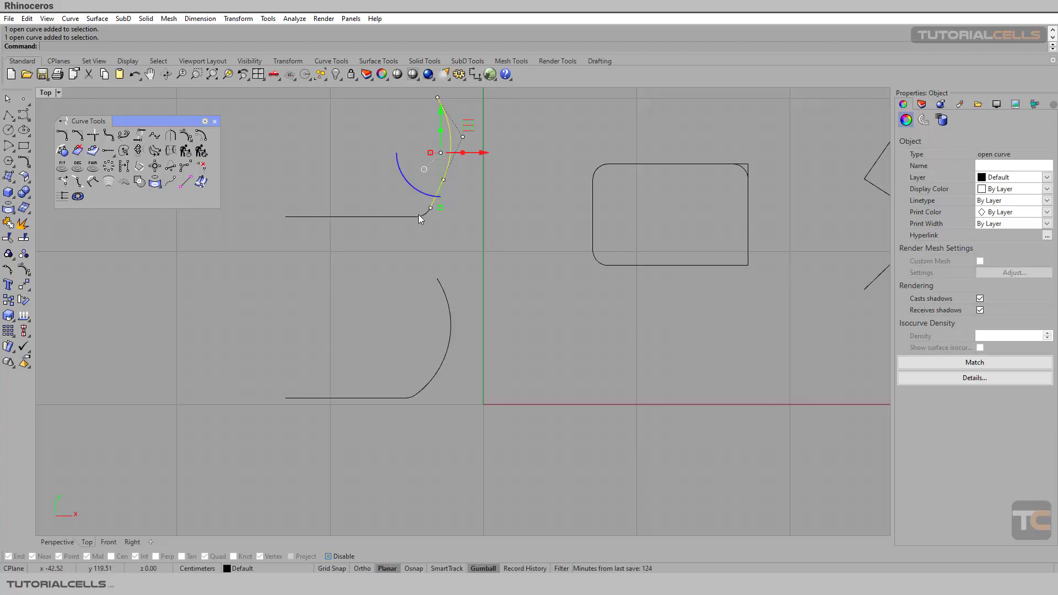
pyautogui.press('Escape')
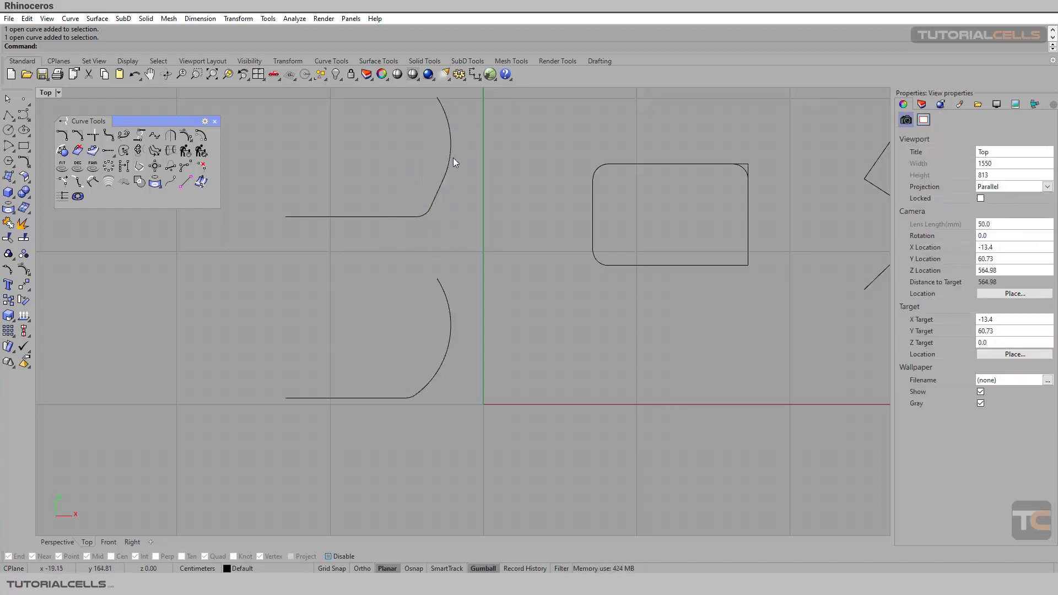
pyautogui.click(437, 192)
pyautogui.press('Escape')
pyautogui.click(444, 295)
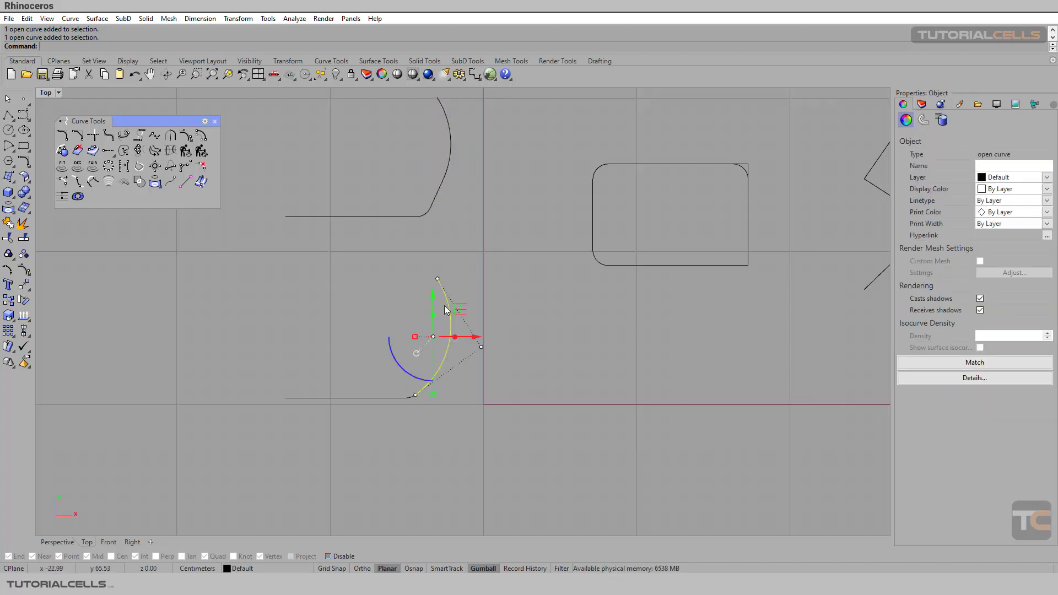
pyautogui.moveTo(475, 252); pyautogui.dragTo(461, 283, button='right')
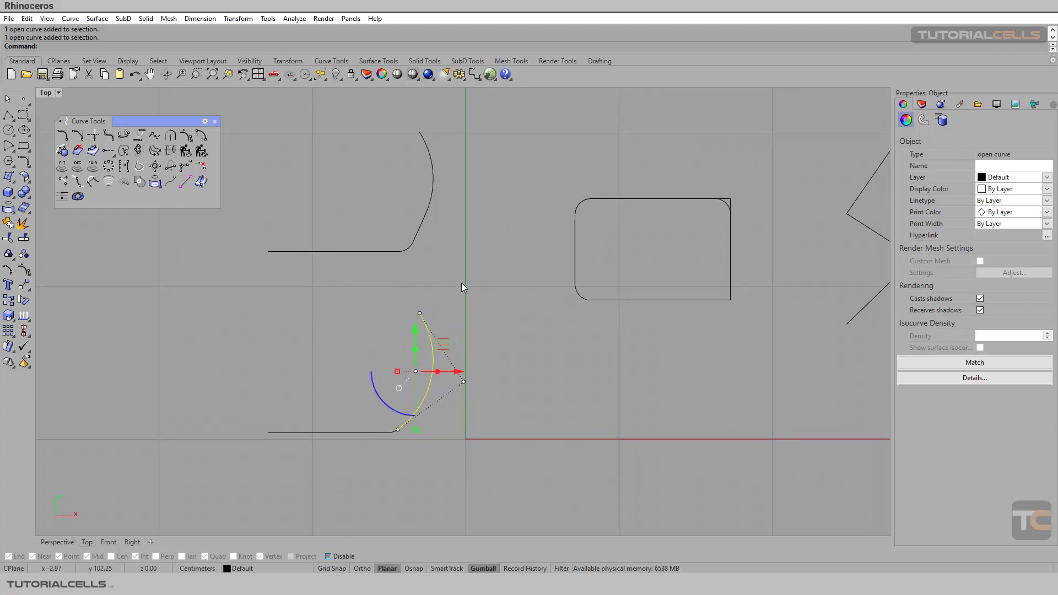
pyautogui.press('Escape')
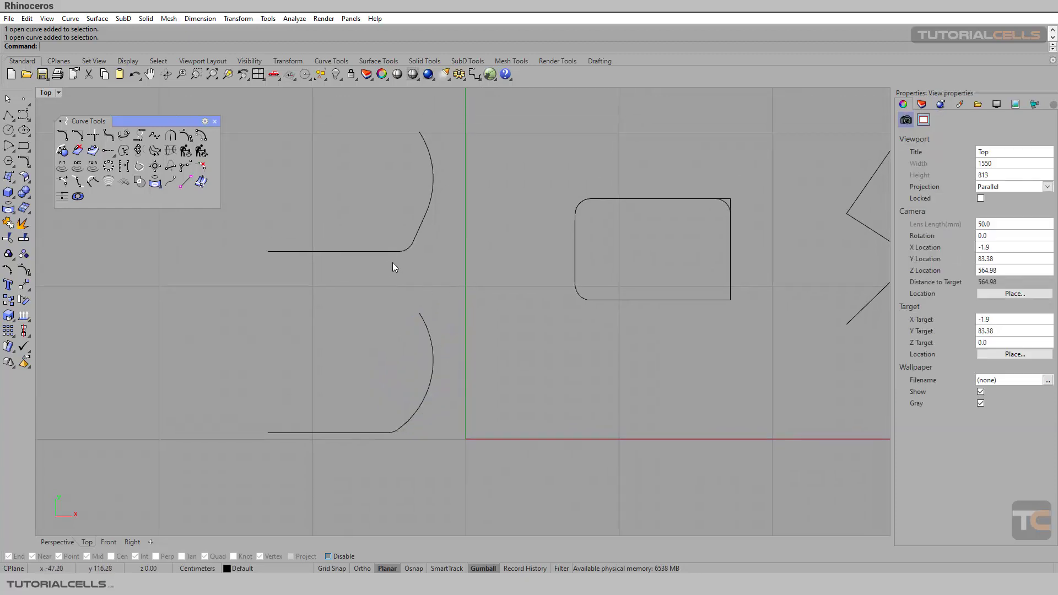
# - Delete the small arc at the rectangle's top-right corner
pyautogui.click(80, 140)
pyautogui.moveTo(653, 311); pyautogui.dragTo(439, 331, button='right')
pyautogui.scroll(3, 458, 284)
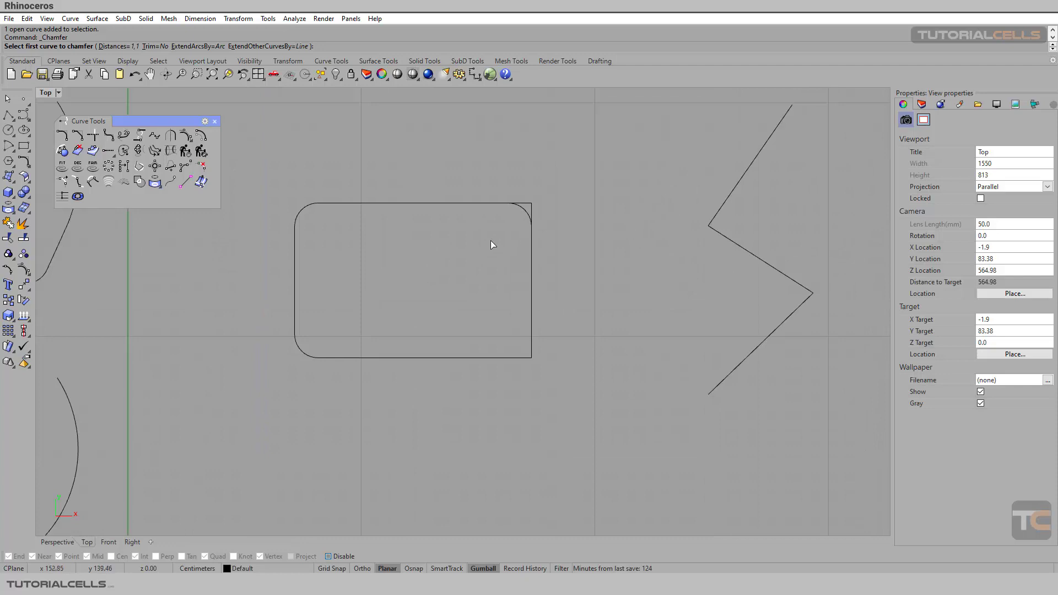
pyautogui.press('Escape')
pyautogui.click(522, 212)
pyautogui.press('Delete')
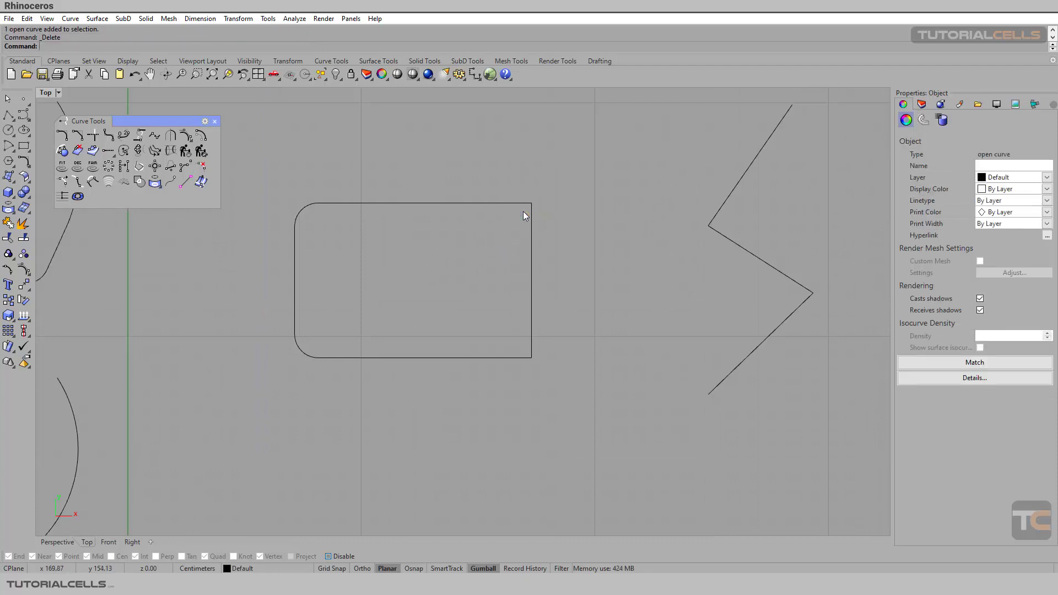
# - Restart Chamfer and set its distances to 5 and 10
pyautogui.scroll(2, 523, 210)
pyautogui.press('Return')
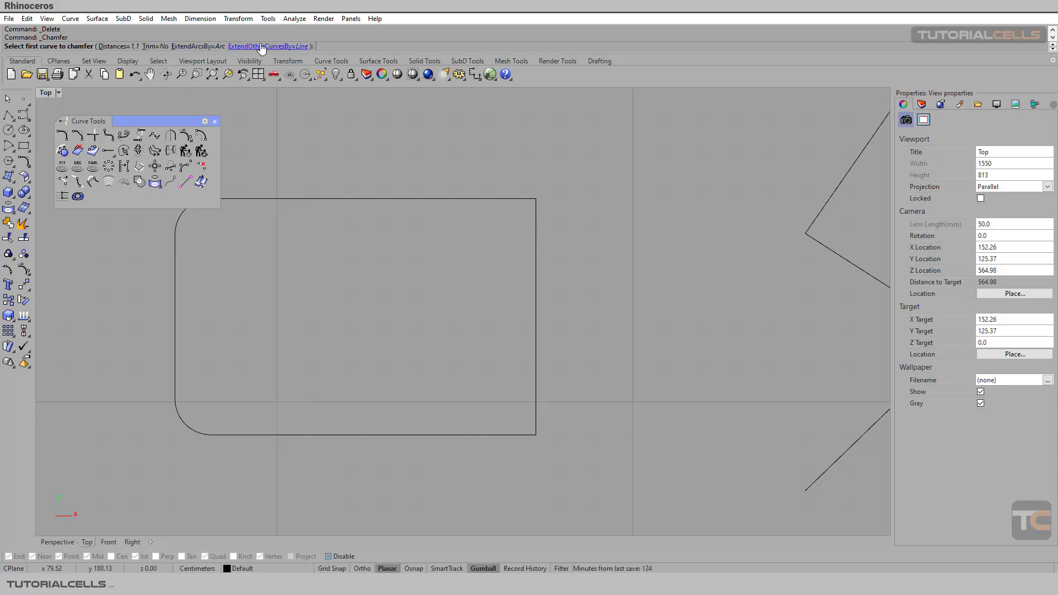
pyautogui.click(114, 46)
pyautogui.write('5')
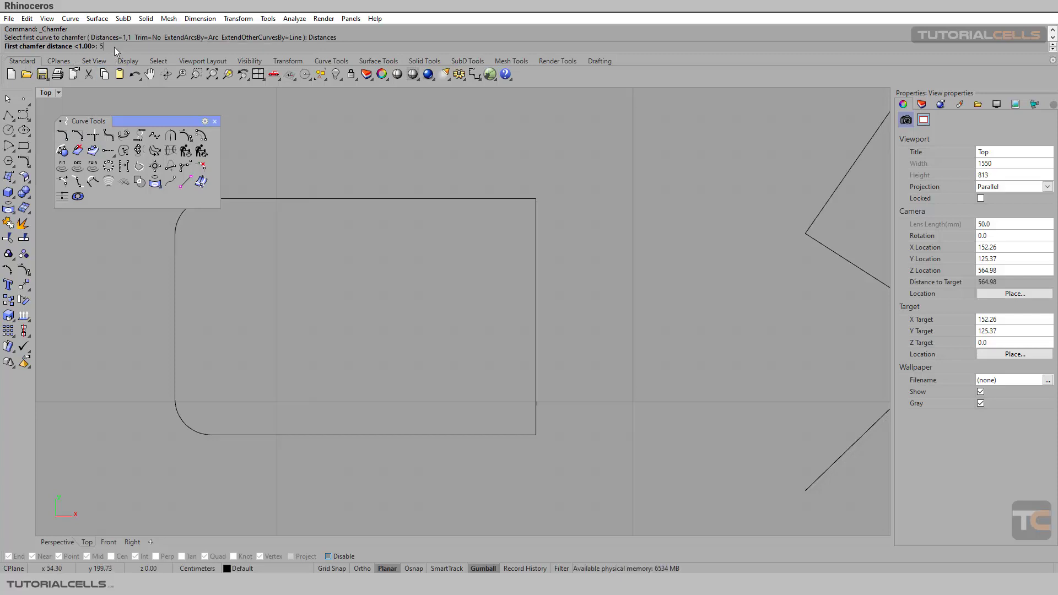
pyautogui.press('Return')
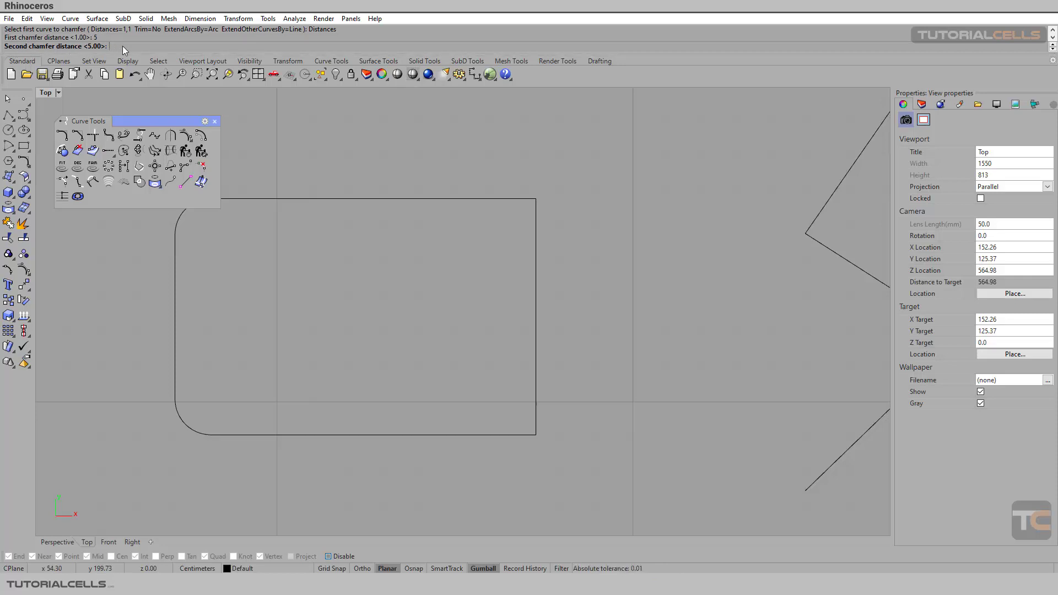
pyautogui.write('10')
pyautogui.press('Return')
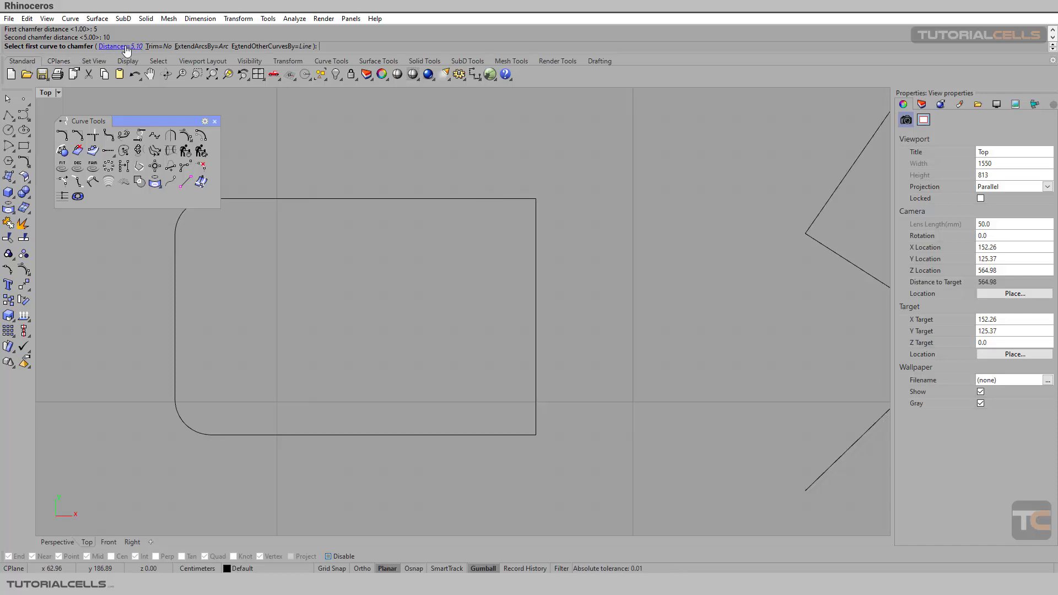
# - Try chamfering the top-right corner twice, undoing each result
pyautogui.click(513, 199)
pyautogui.click(535, 237)
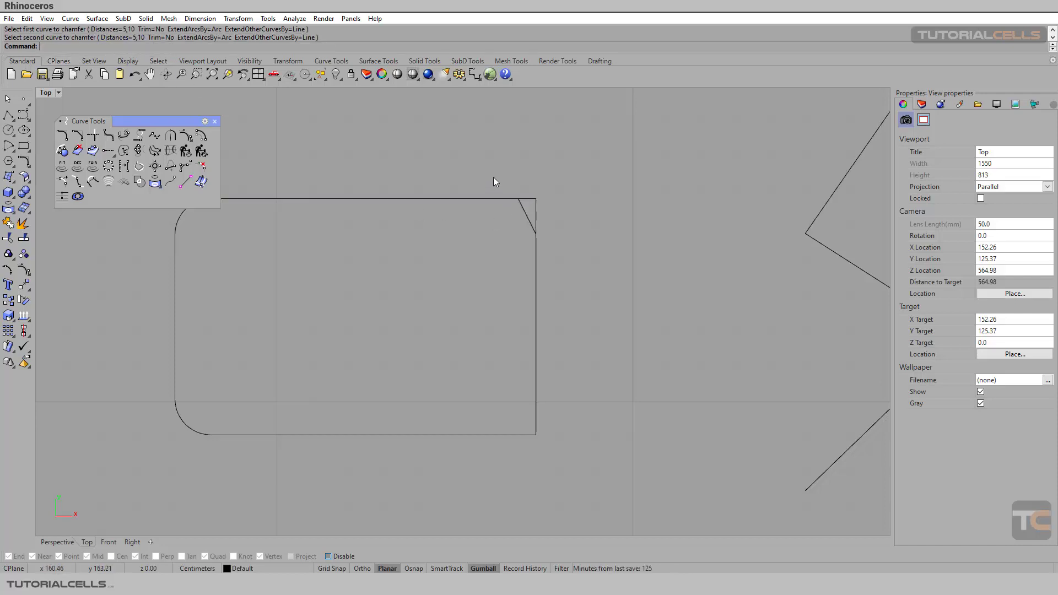
pyautogui.hotkey('ctrl', 'z')
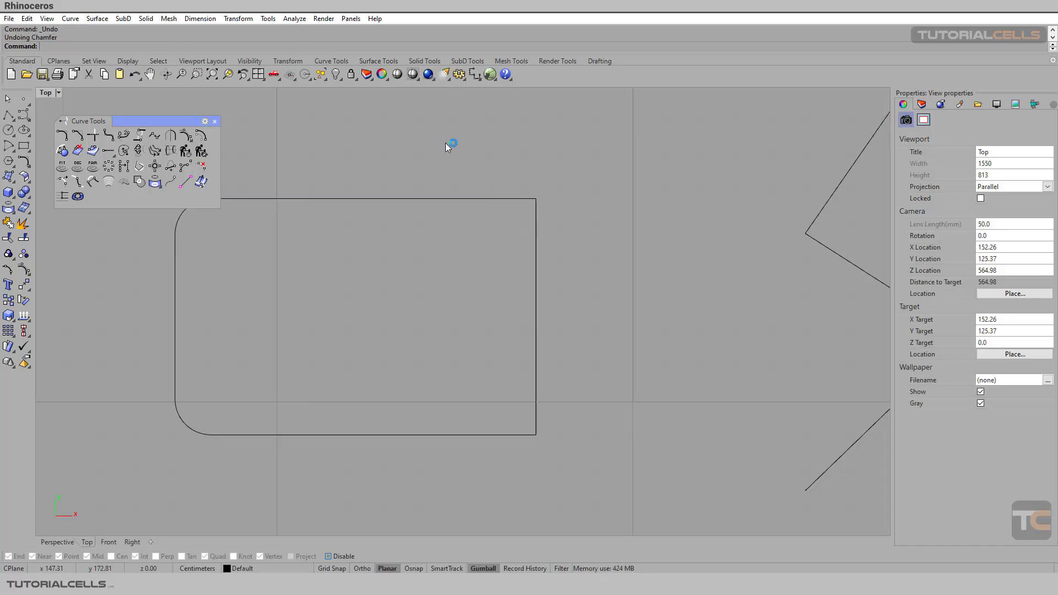
pyautogui.press('Return')
pyautogui.click(159, 47)
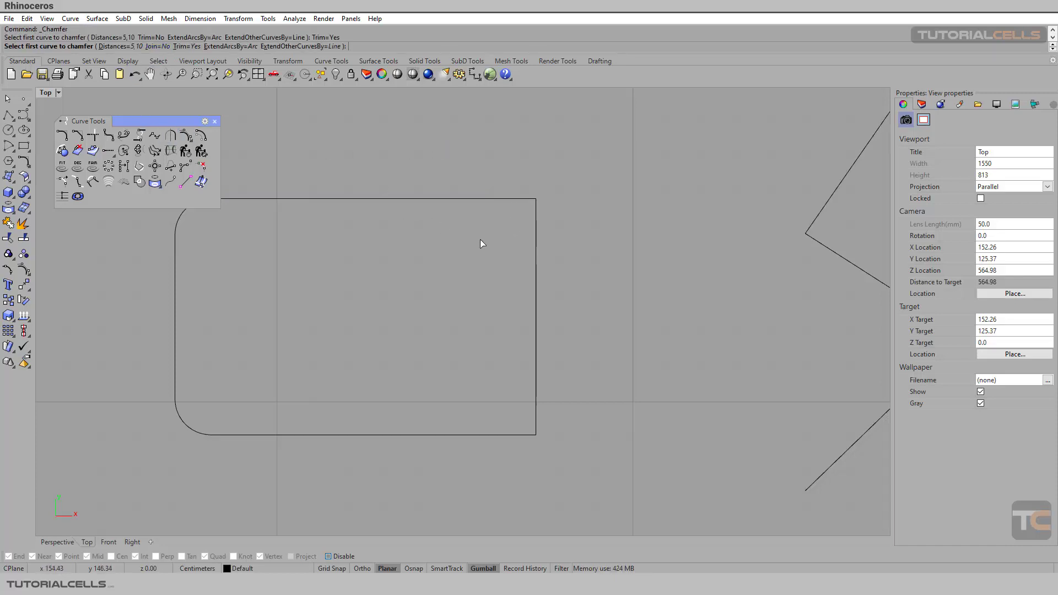
pyautogui.click(510, 203)
pyautogui.click(537, 225)
pyautogui.scroll(3, 532, 200)
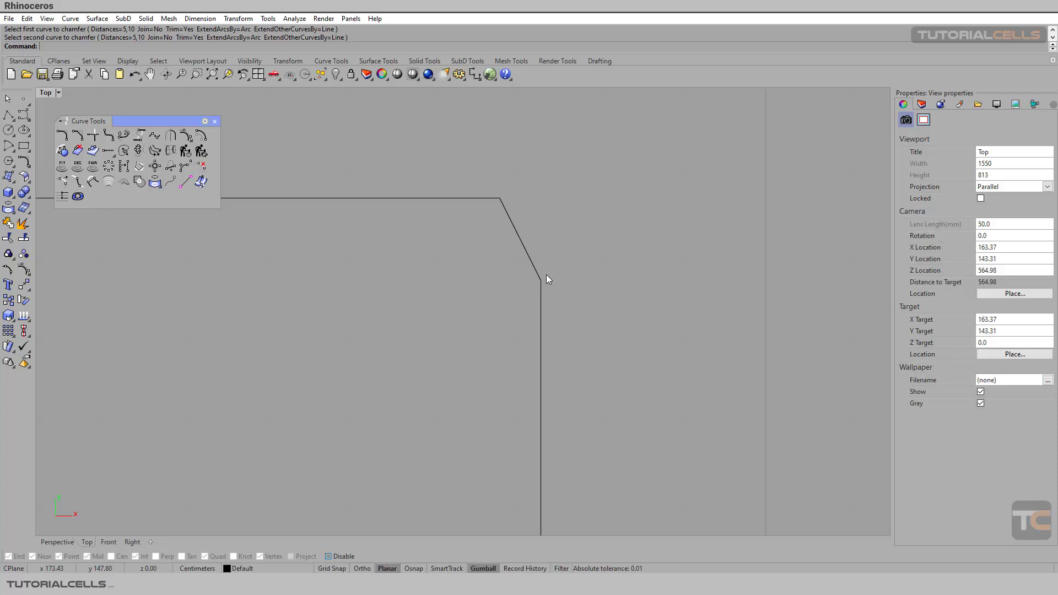
pyautogui.hotkey('ctrl', 'z')
pyautogui.press('Escape')
# - With Join=No and Trim=No, chamfer the top and right edges at distances 5/10
pyautogui.press('Return')
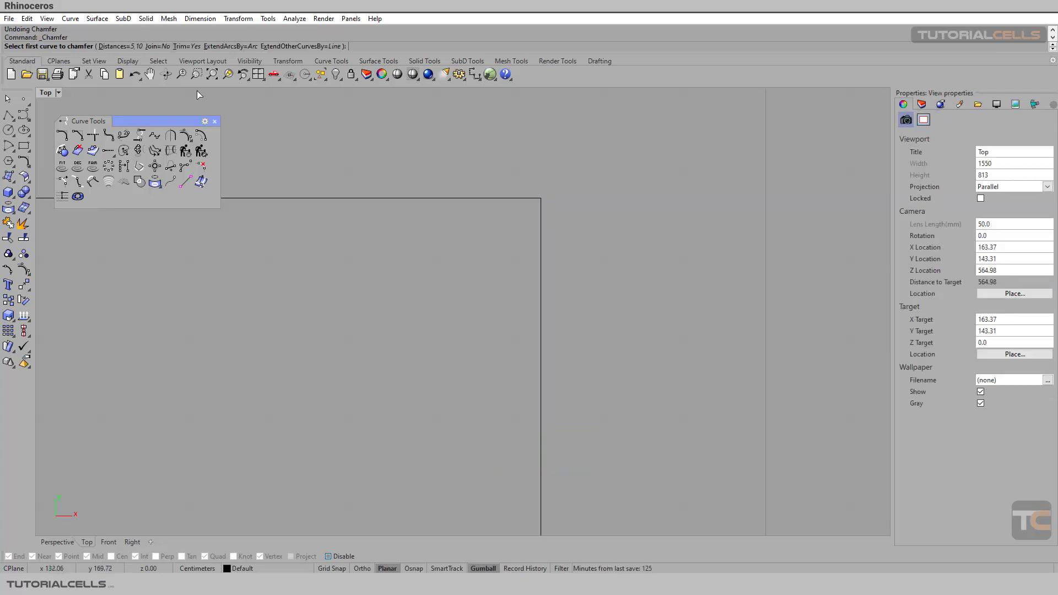
pyautogui.click(156, 46)
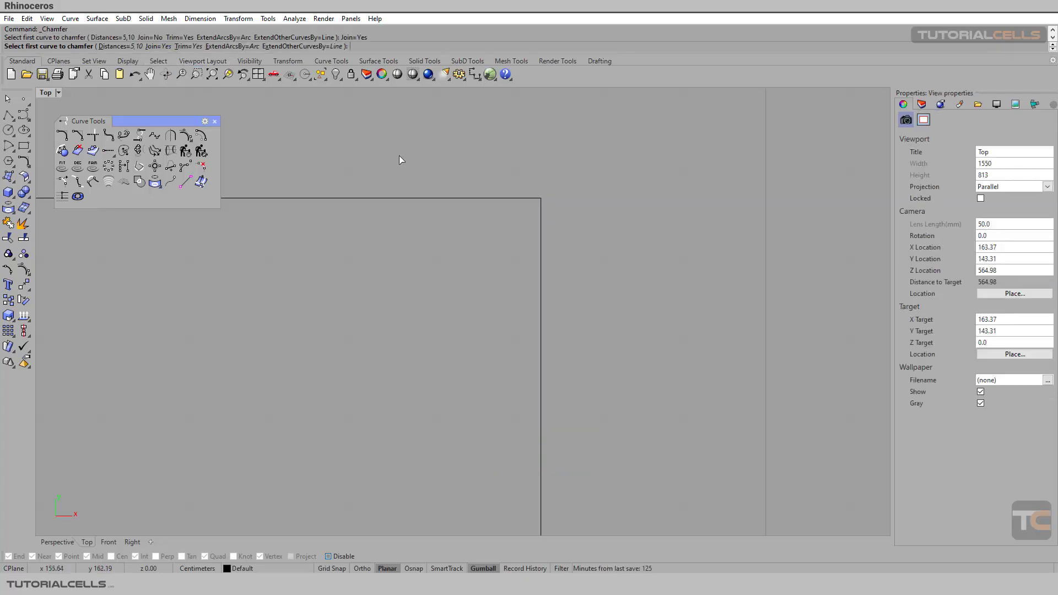
pyautogui.click(156, 47)
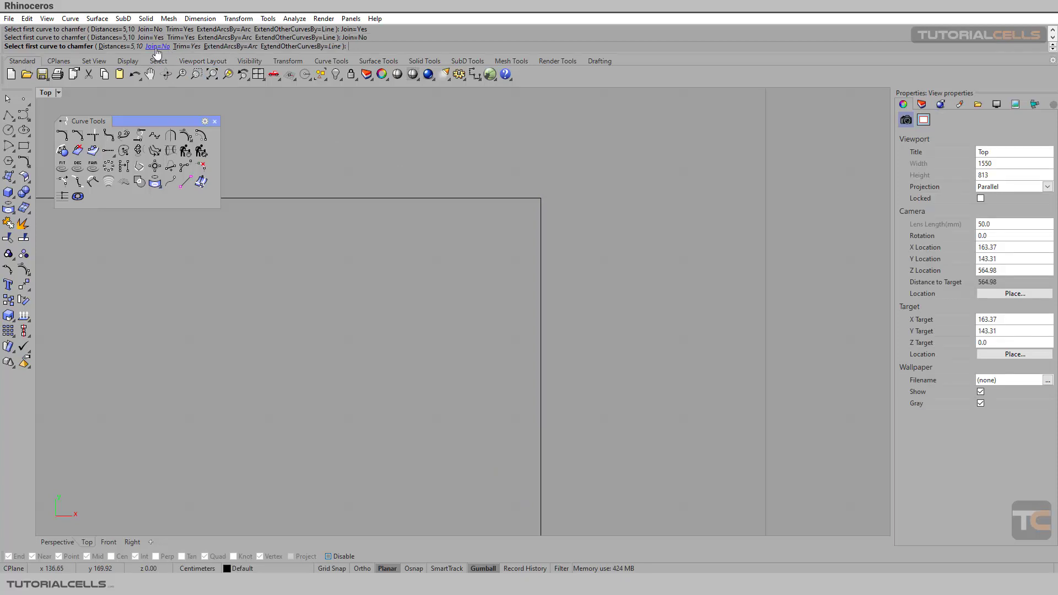
pyautogui.click(185, 46)
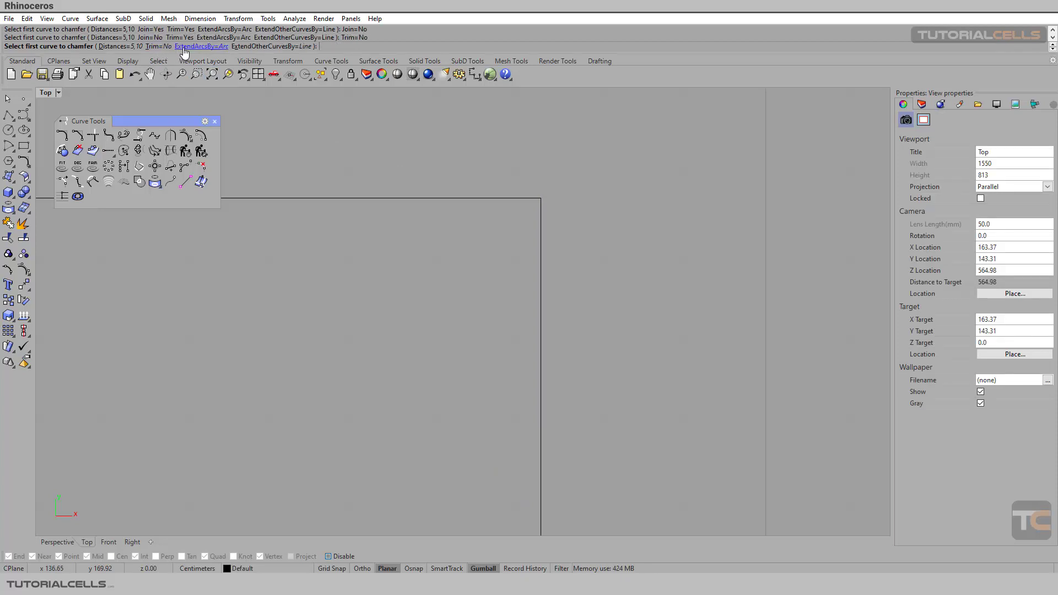
pyautogui.click(484, 199)
pyautogui.click(542, 253)
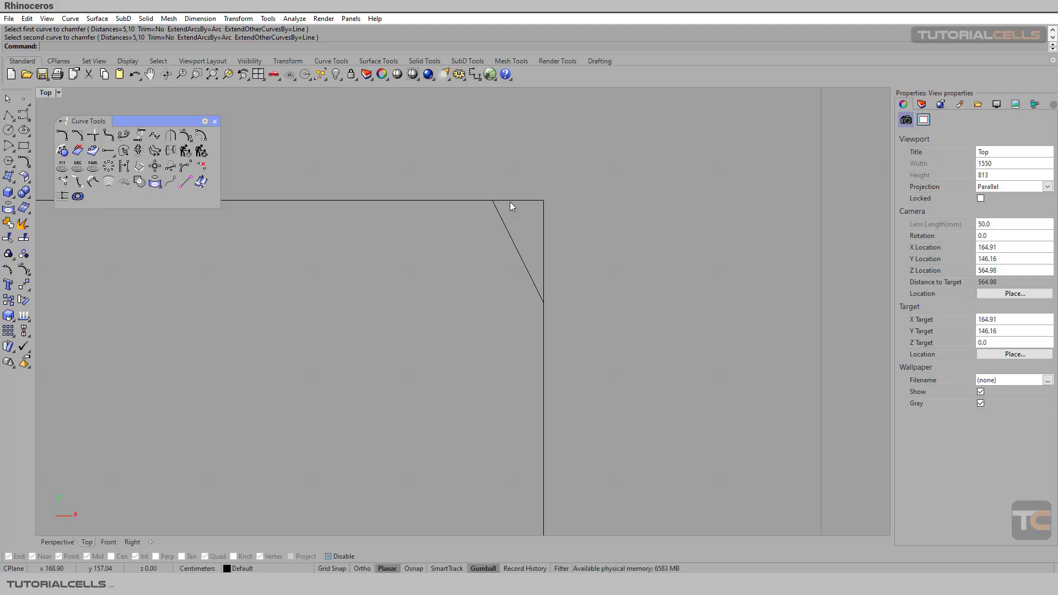
pyautogui.rightClick(276, 131)
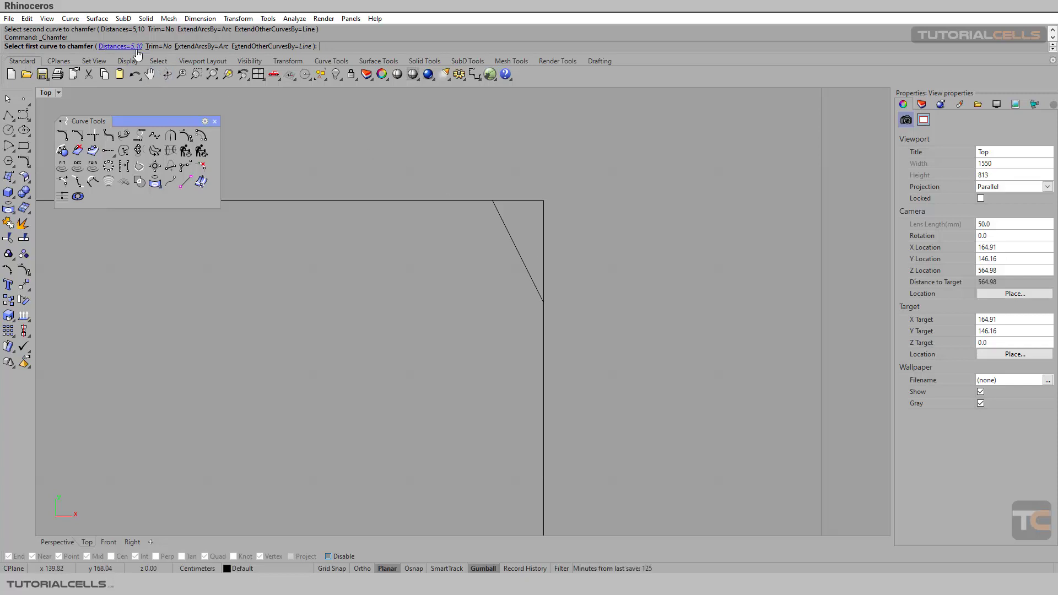
pyautogui.scroll(-8, 460, 233)
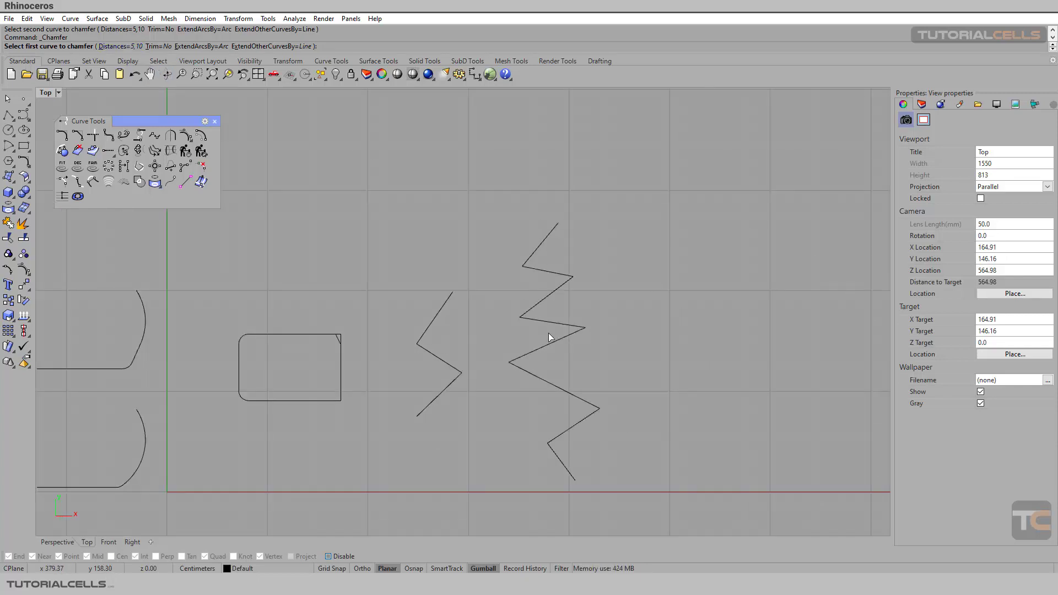
pyautogui.moveTo(550, 337); pyautogui.dragTo(488, 273, button='right')
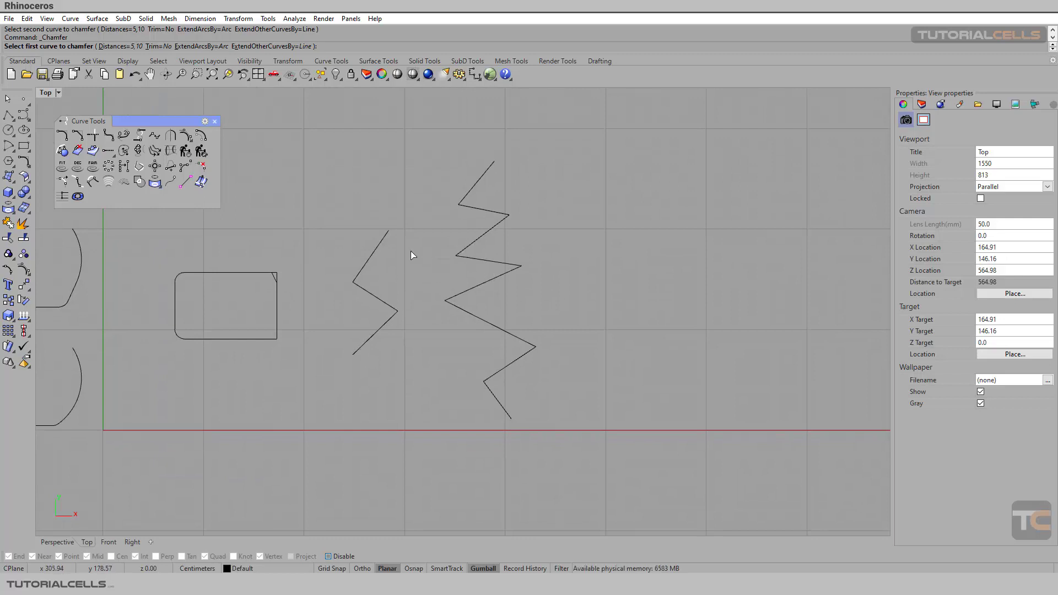
pyautogui.scroll(3, 350, 274)
pyautogui.click(365, 287)
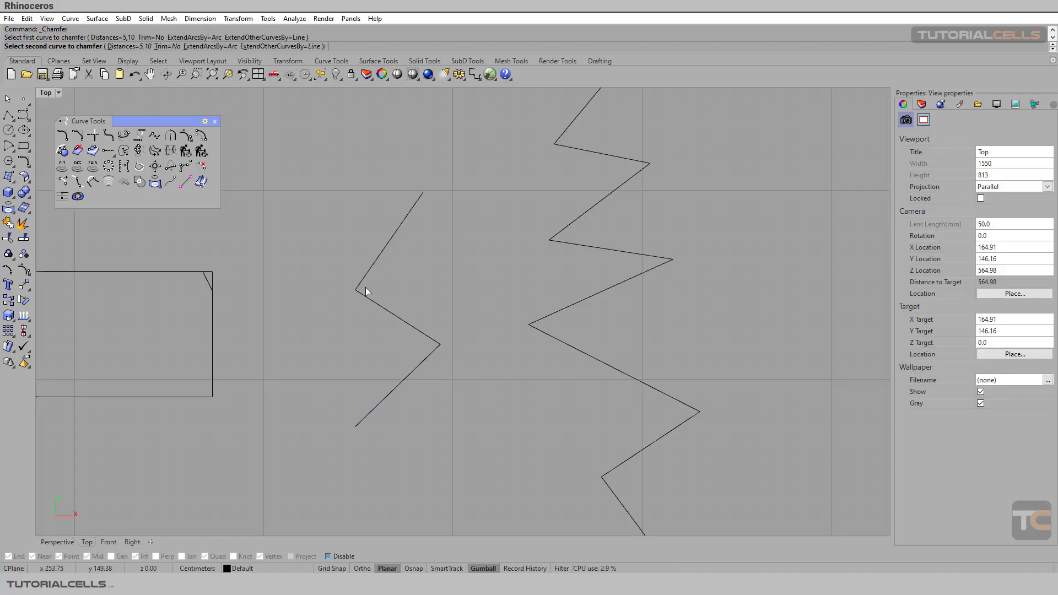
pyautogui.click(372, 299)
pyautogui.hotkey('ctrl', 'z')
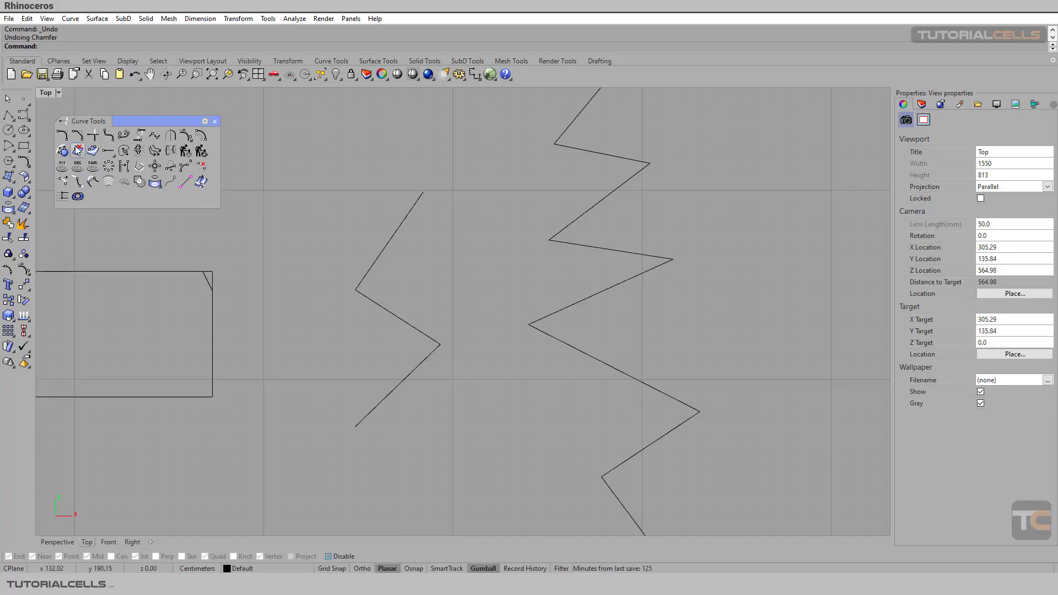
pyautogui.press('Return')
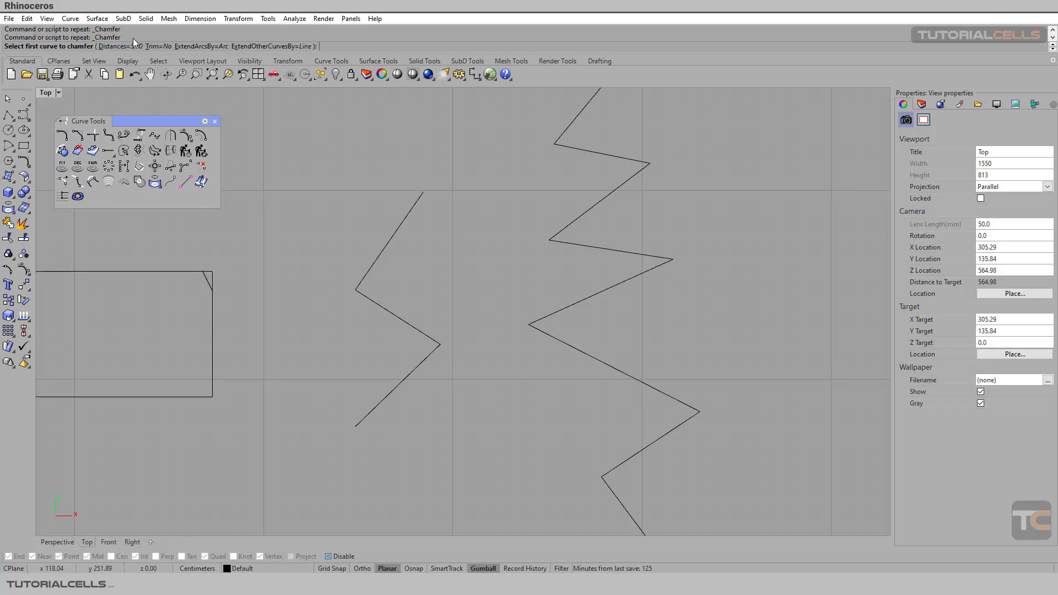
pyautogui.click(165, 47)
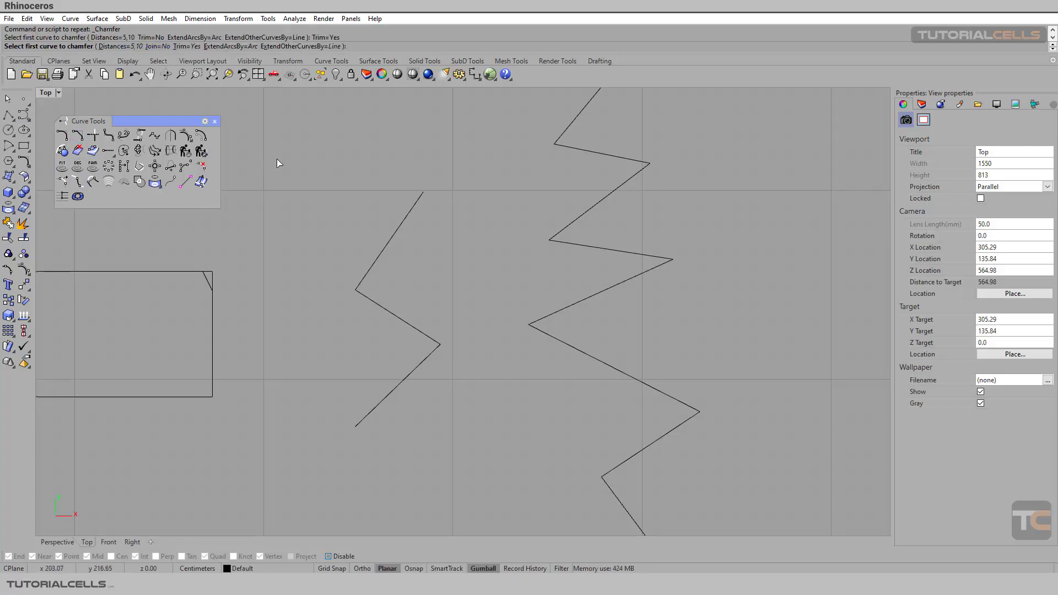
pyautogui.moveTo(480, 234); pyautogui.dragTo(415, 239, button='right')
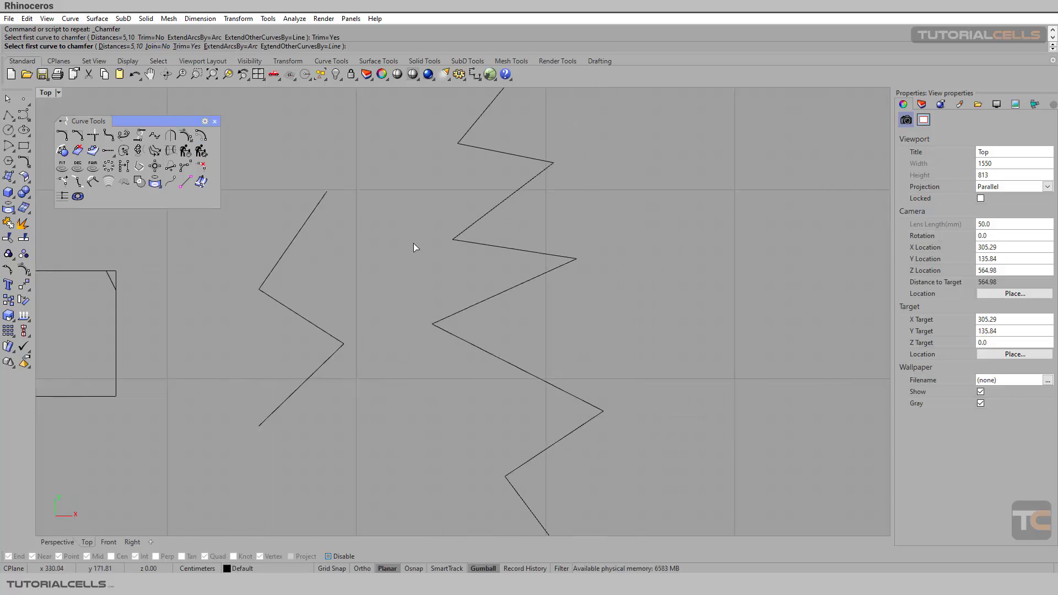
pyautogui.press('Escape')
pyautogui.click(457, 241)
pyautogui.scroll(-4, 457, 246)
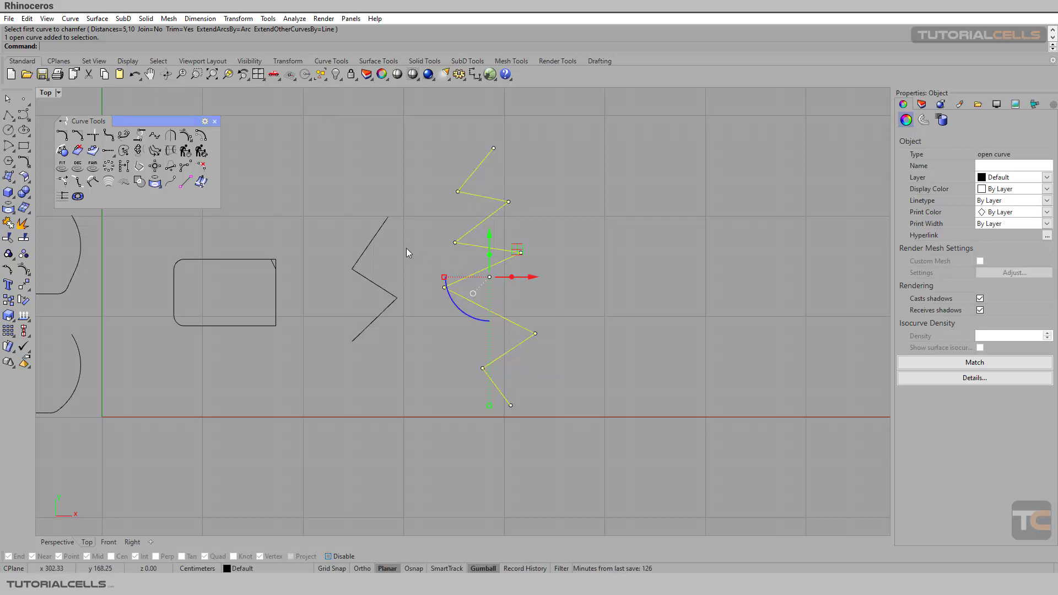
pyautogui.press('Escape')
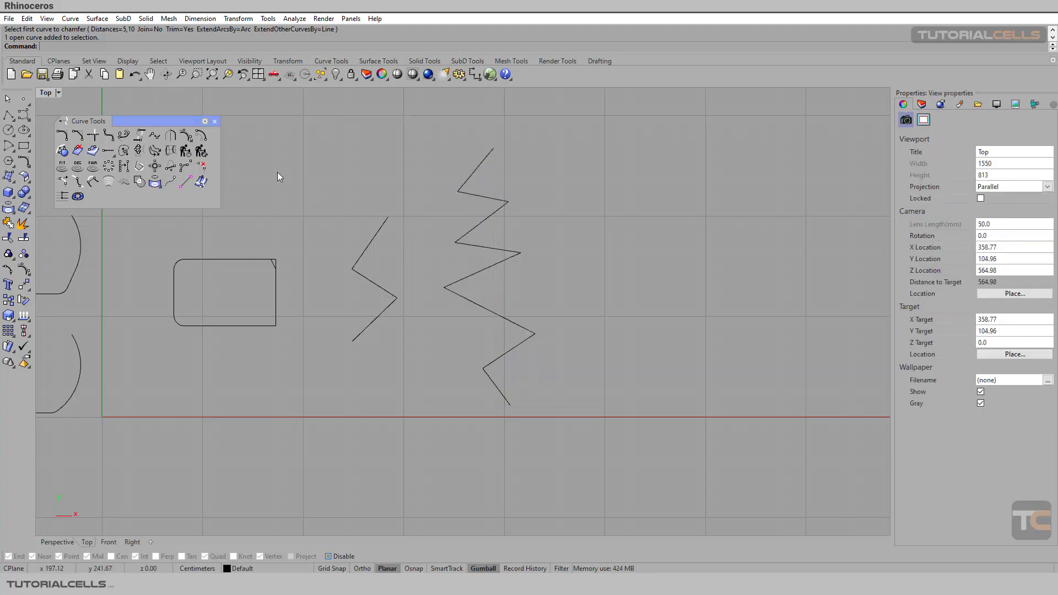
# - Fillet all corners of the right zigzag polyline with radius 5 using Fillet corners
pyautogui.click(108, 132)
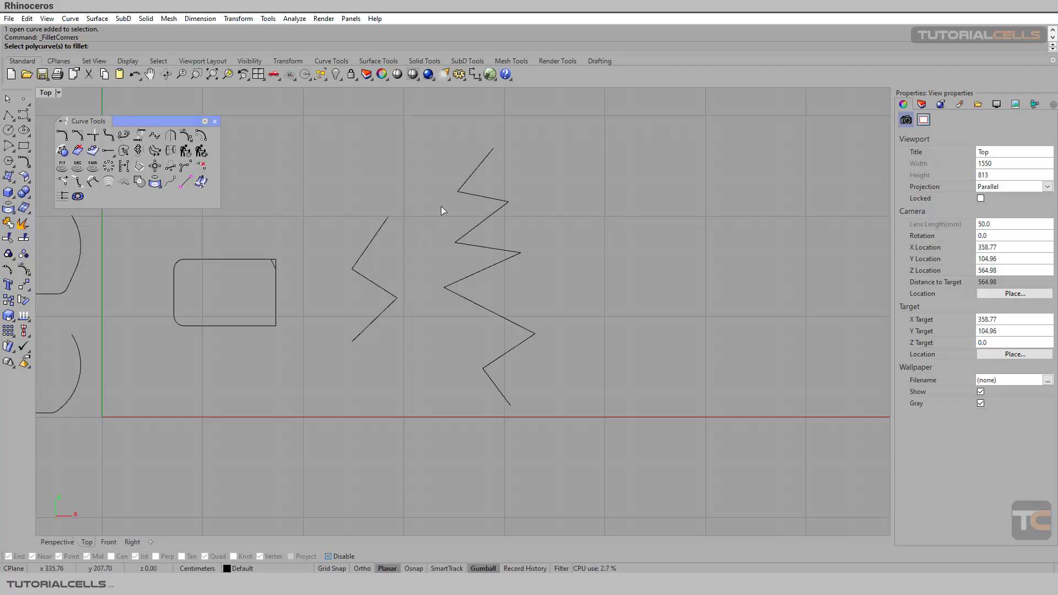
pyautogui.click(466, 194)
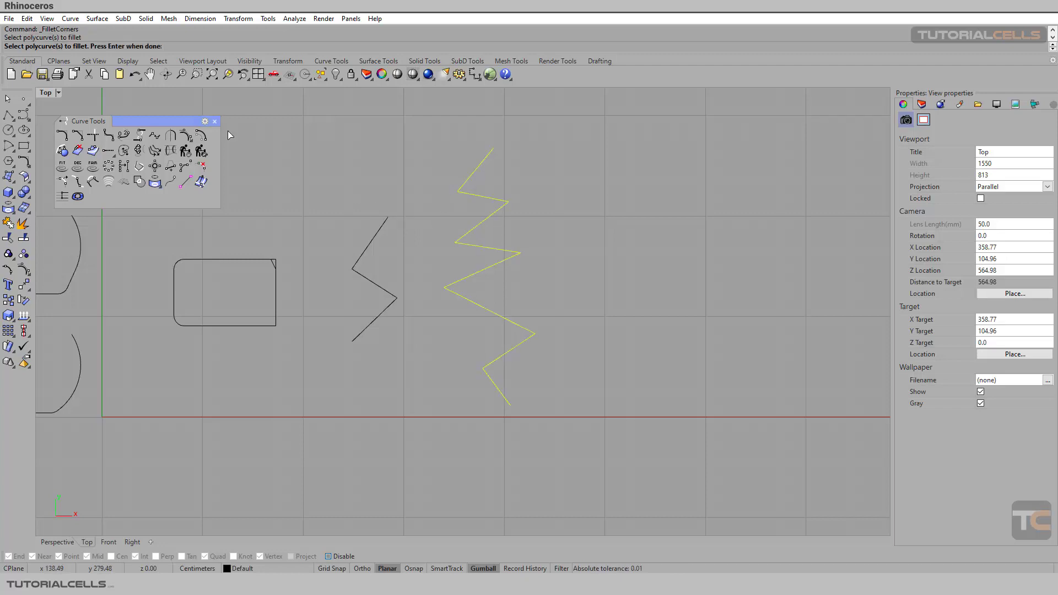
pyautogui.press('Return')
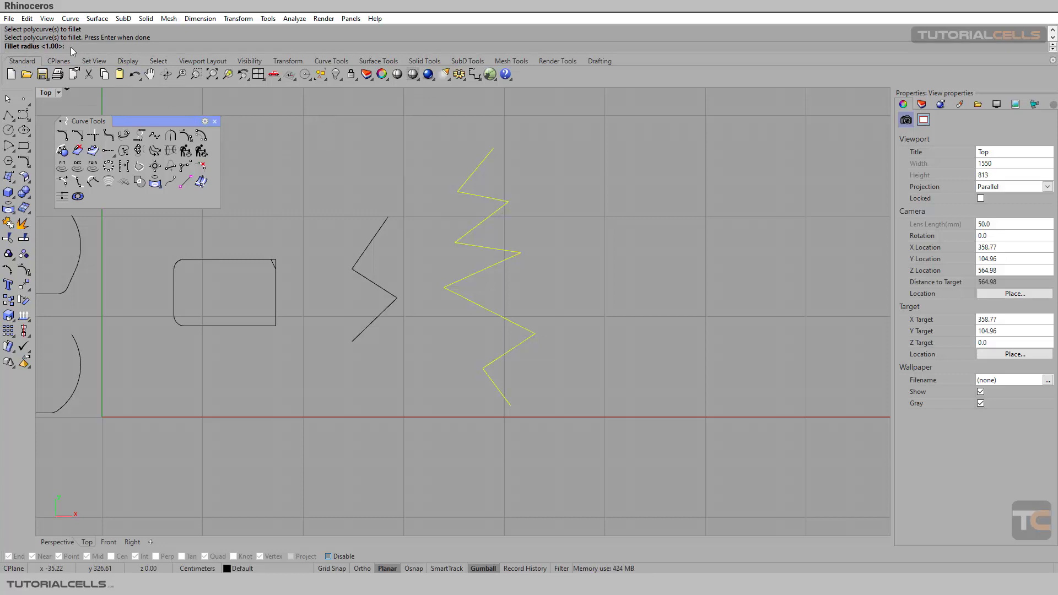
pyautogui.press('Return')
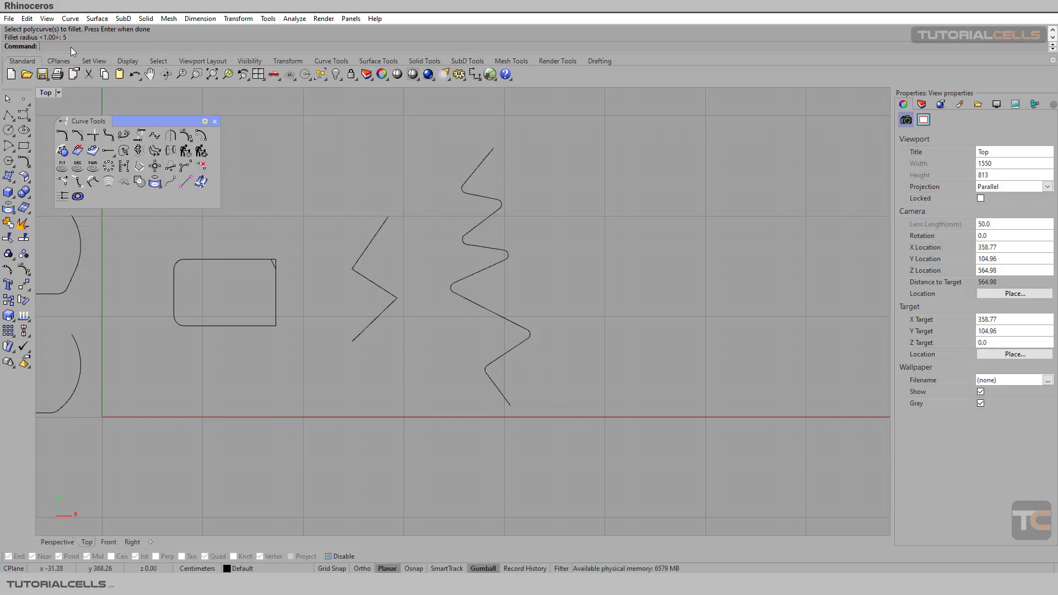